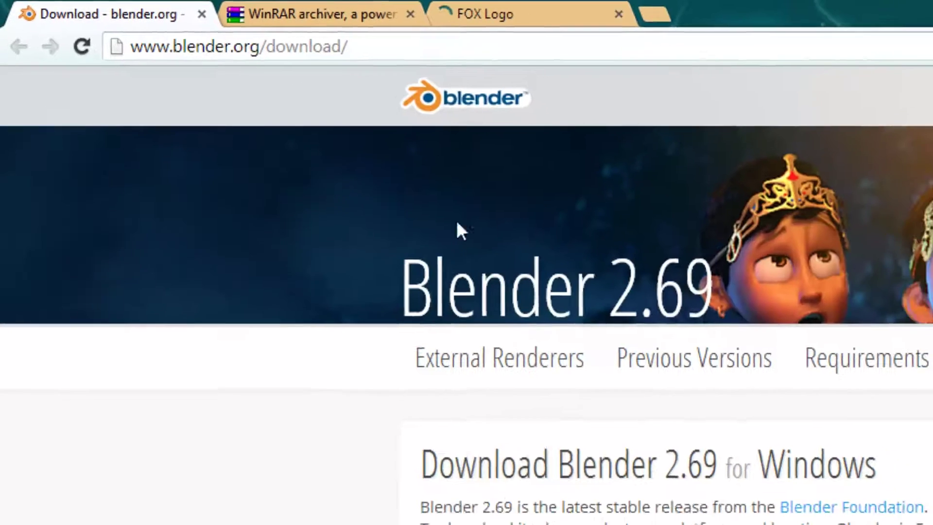
Step: Switch to the WinRAR download page and start downloading a WinRAR installer
scroll(481, 240, down, 3)
scroll(884, 467, down, 4)
scroll(664, 465, up, 7)
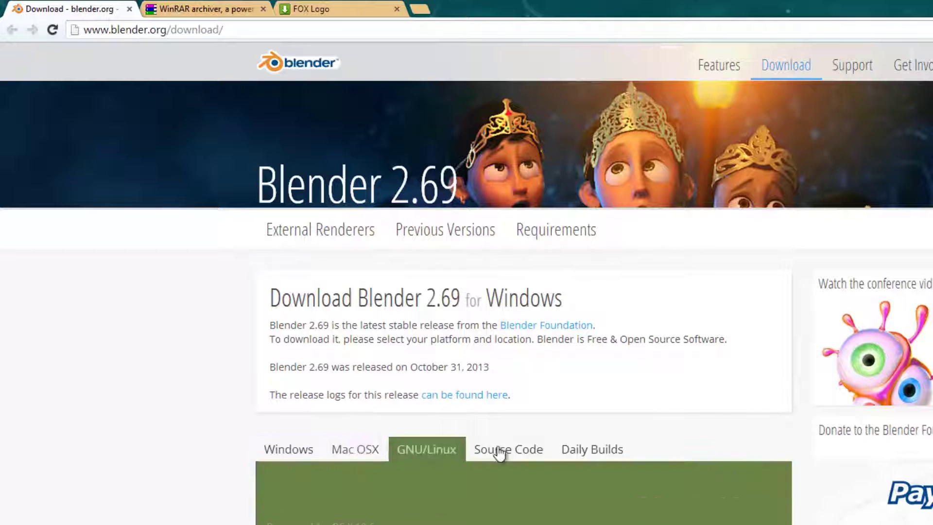
mouse_move(298, 447)
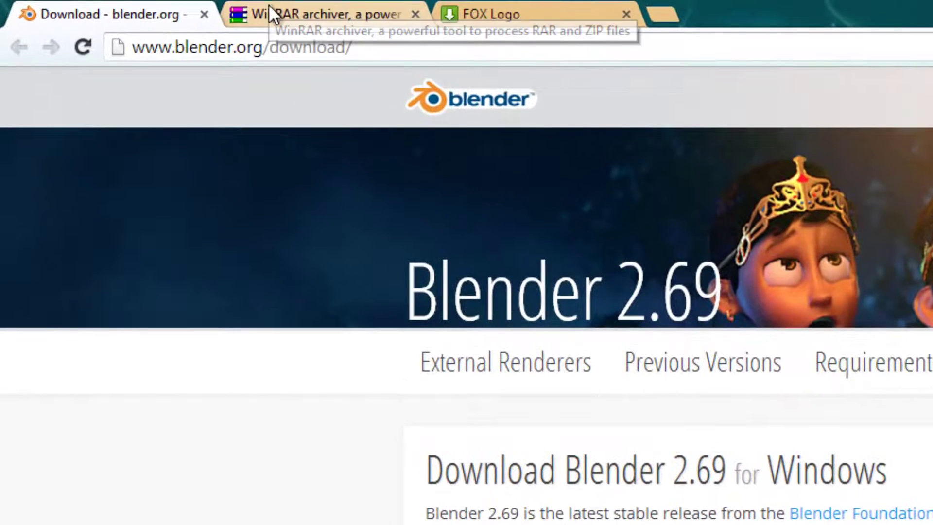
click(219, 9)
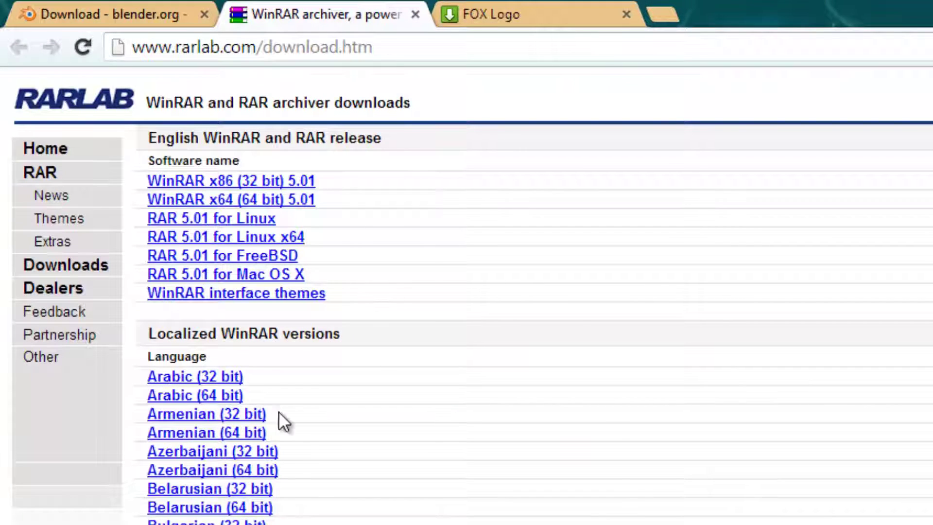
click(214, 470)
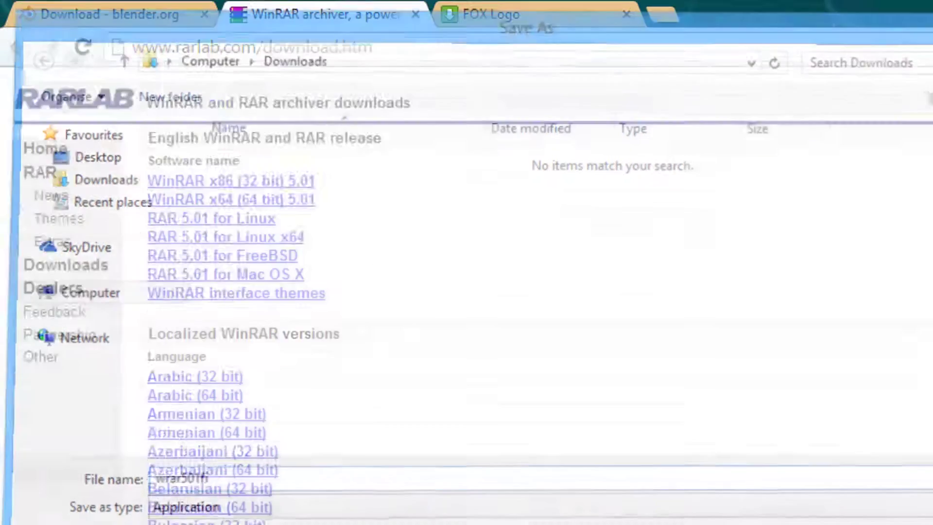
Step: Return to the Blender download page in Chrome
scroll(486, 292, down, 15)
scroll(486, 292, up, 12)
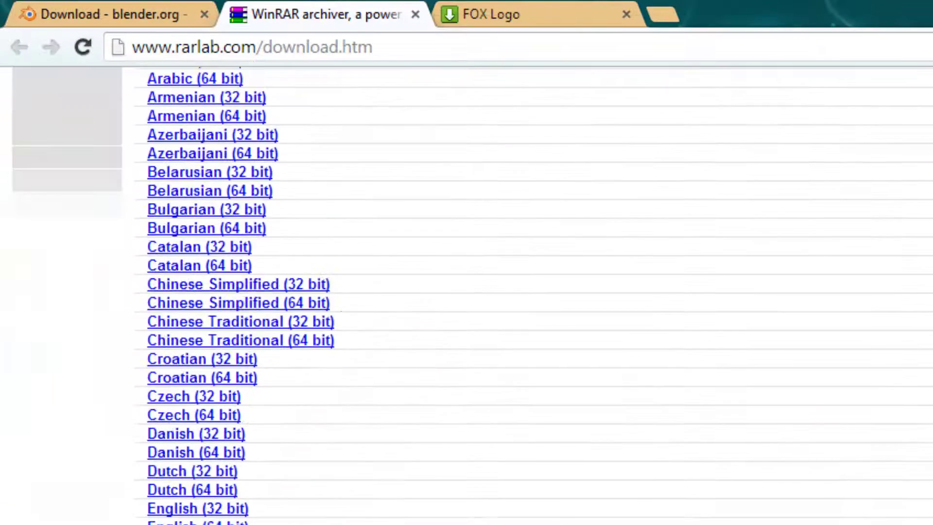
scroll(466, 292, up, 5)
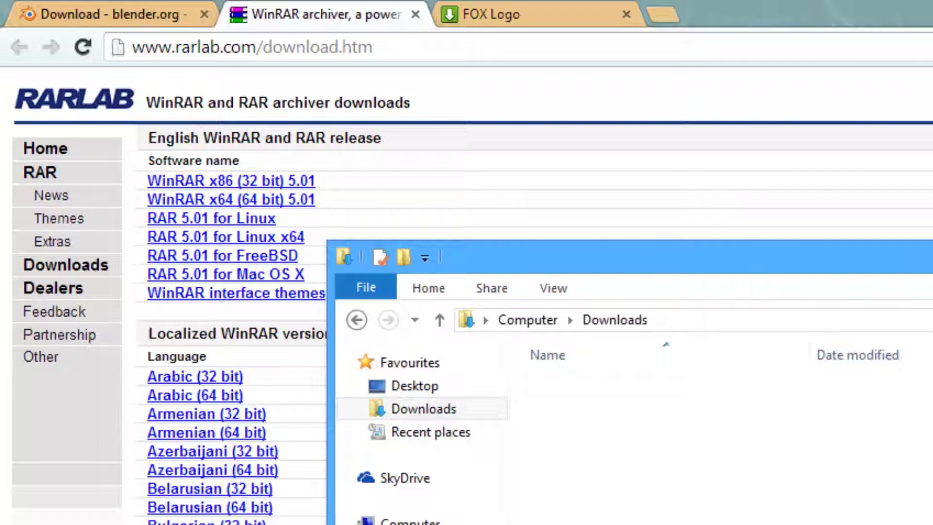
click(406, 116)
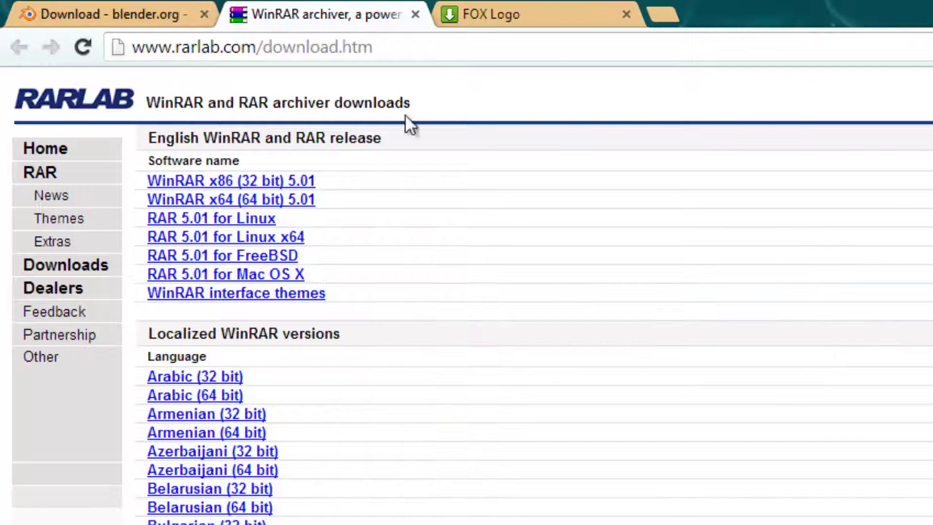
drag(406, 117, 474, 194)
click(463, 82)
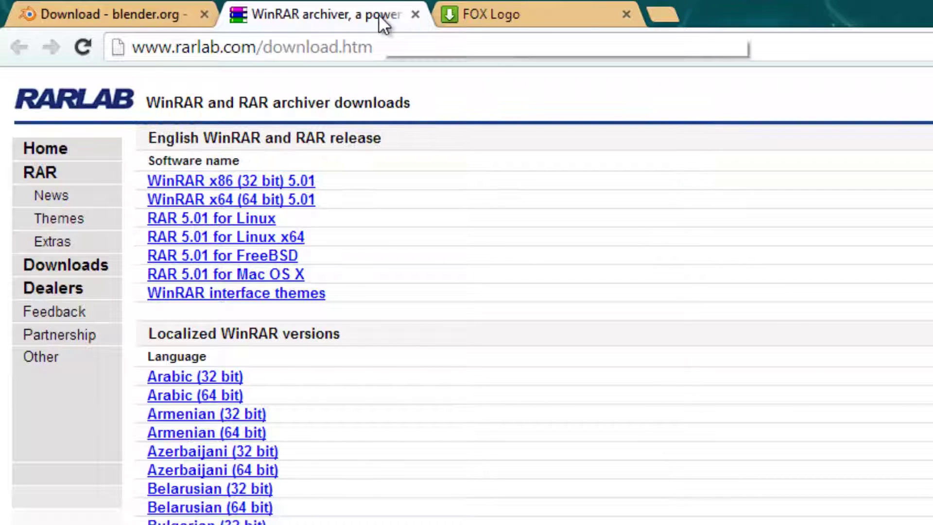
click(192, 10)
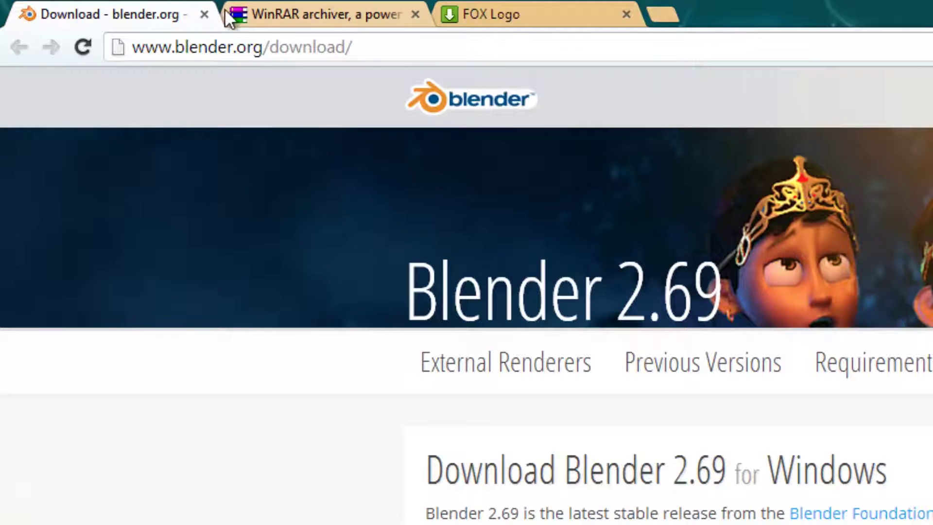
Step: Close the Blender and WinRAR pages, then save the FOX Logo zip into Downloads
click(205, 14)
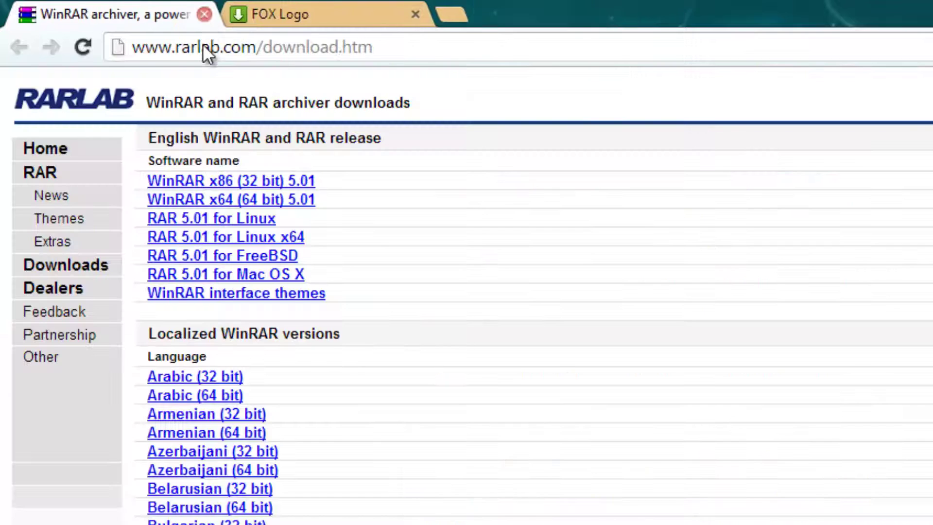
key(ctrl+w)
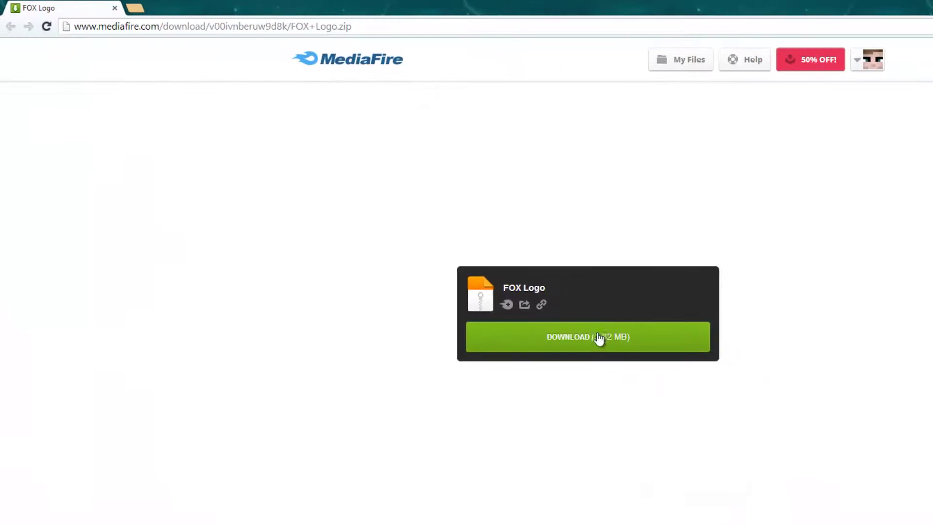
click(598, 337)
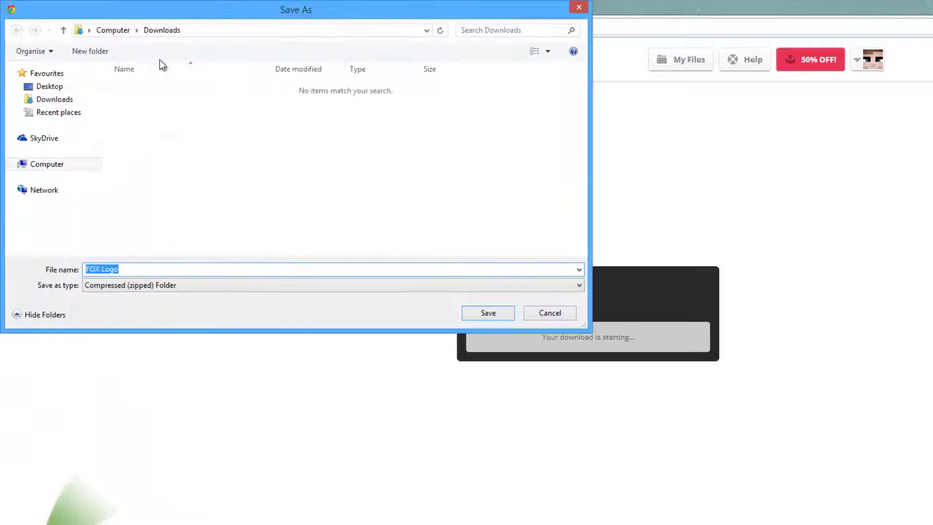
click(499, 316)
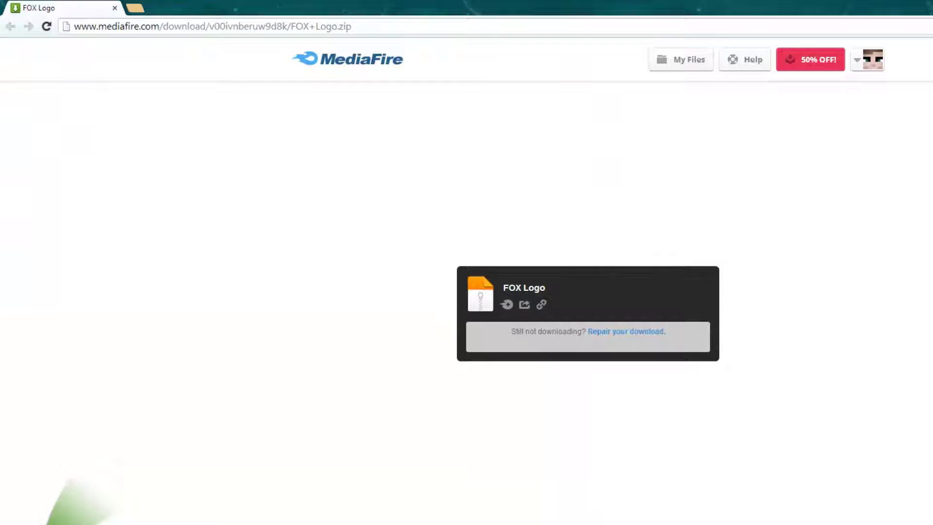
click(135, 7)
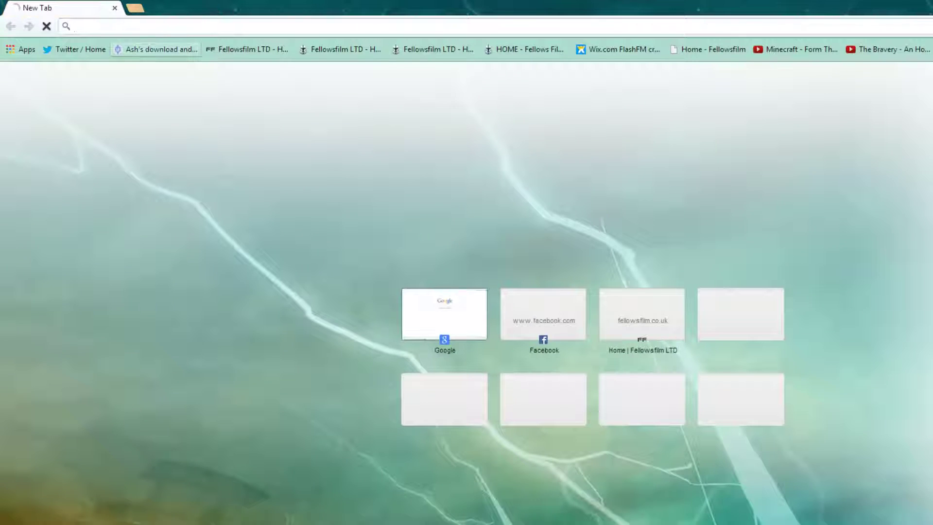
click(444, 313)
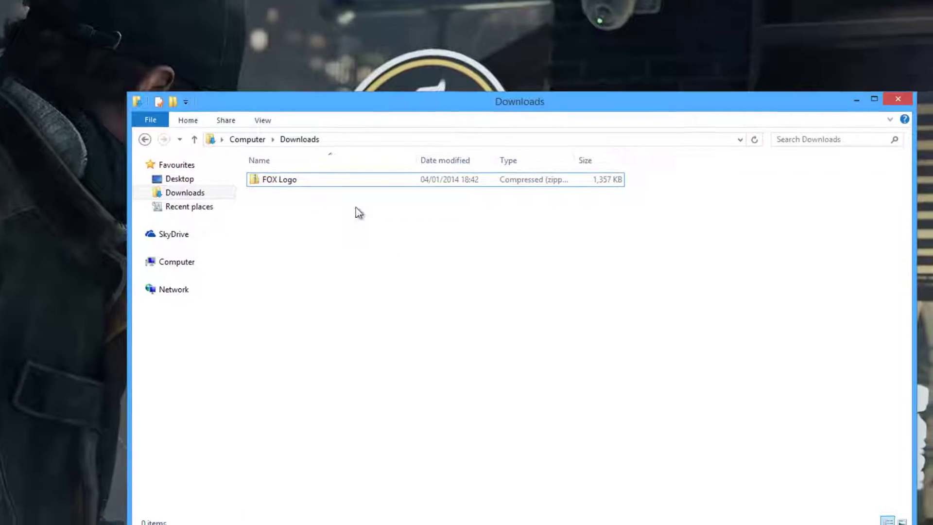
Step: Extract the FOX Logo zip into a FOX Logo folder without showing the extracted files
click(301, 182)
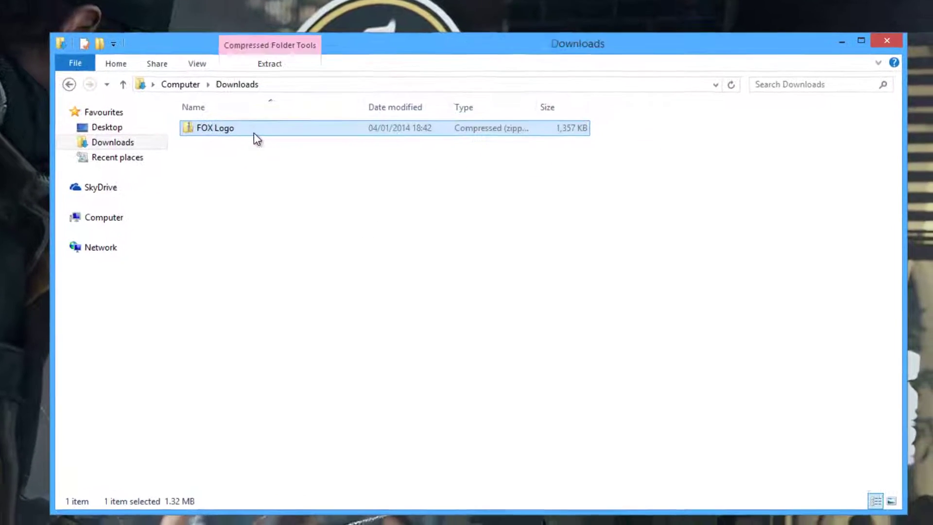
right_click(318, 184)
click(312, 167)
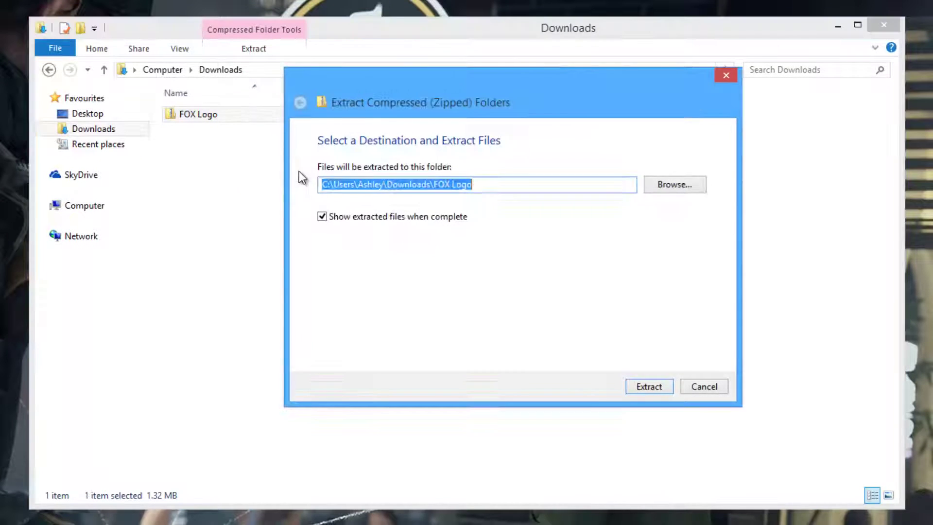
click(343, 217)
click(649, 386)
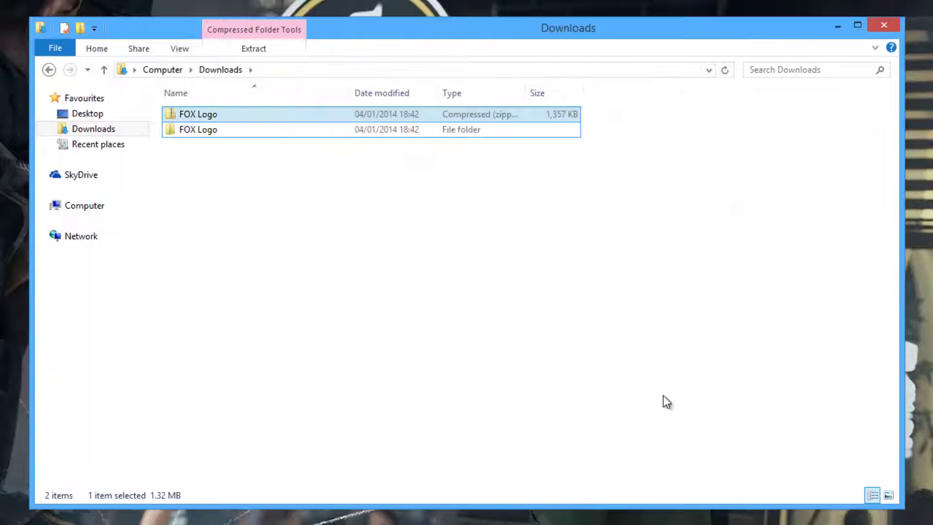
click(232, 187)
Step: Open the FOX Logo zip and select the FOX logo template Blender file
double_click(230, 118)
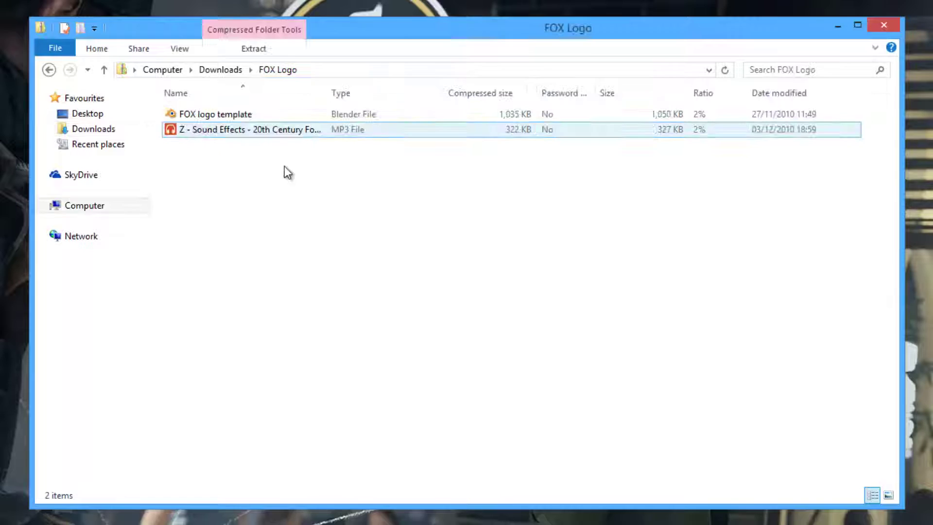
drag(416, 23, 540, 7)
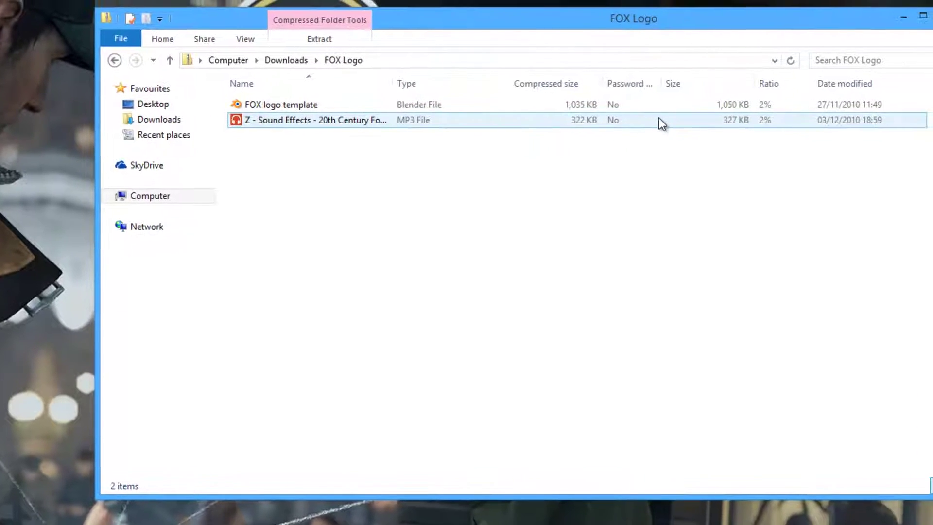
click(758, 98)
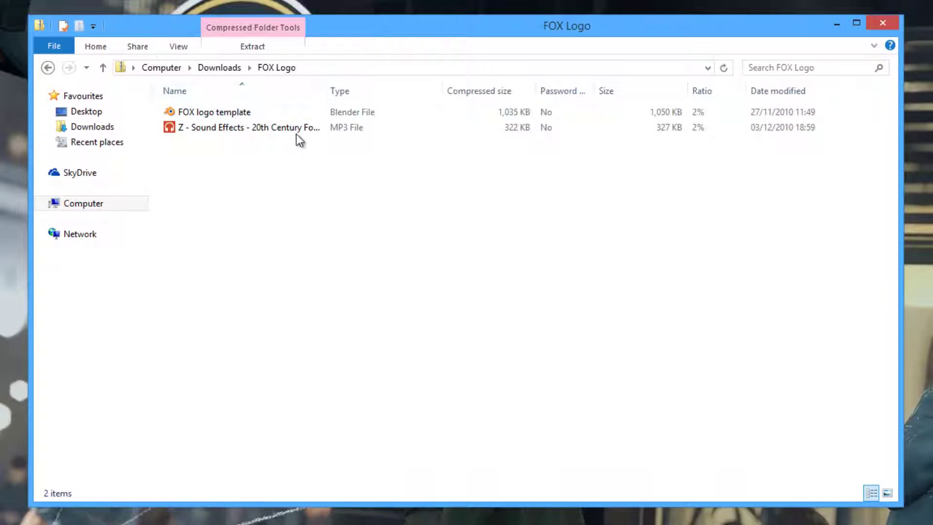
click(238, 128)
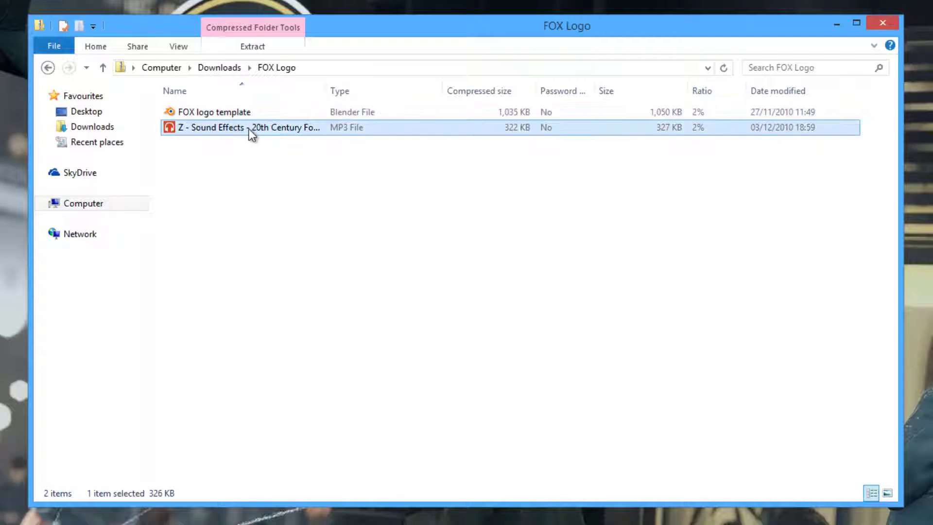
click(235, 198)
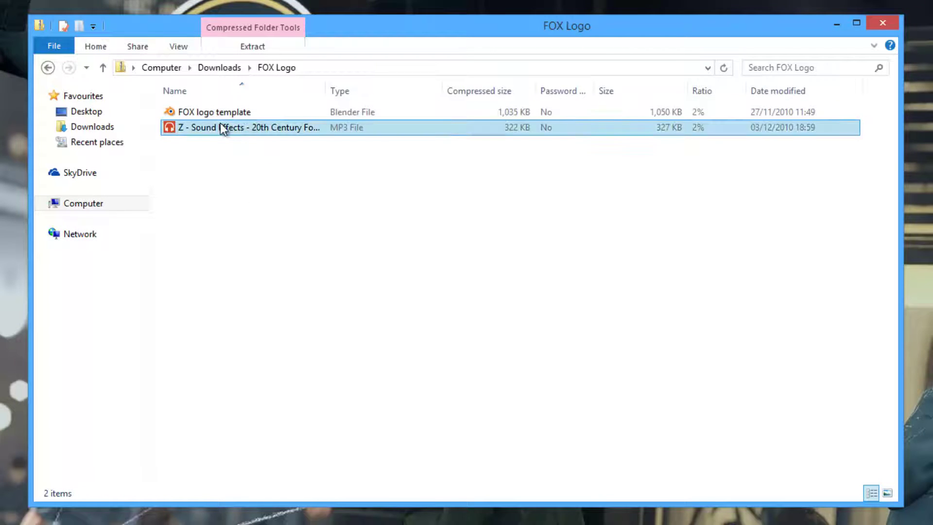
click(269, 117)
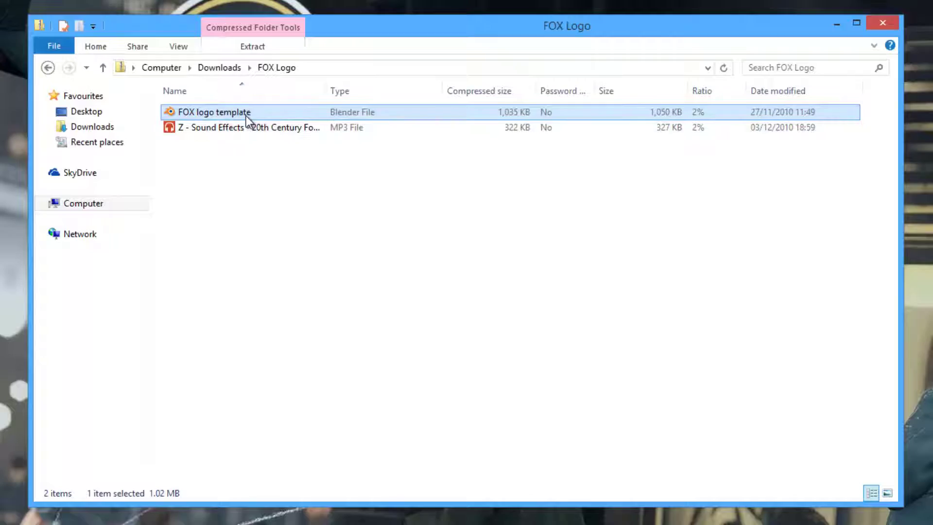
Step: Open the FOX logo template in Blender and delete the large 20 object
double_click(246, 116)
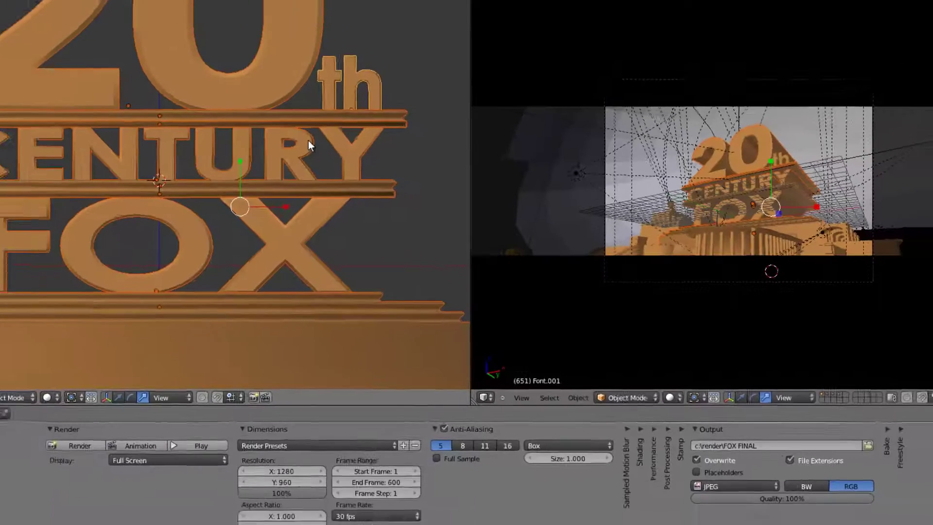
scroll(373, 204, down, 2)
scroll(372, 218, up, 1)
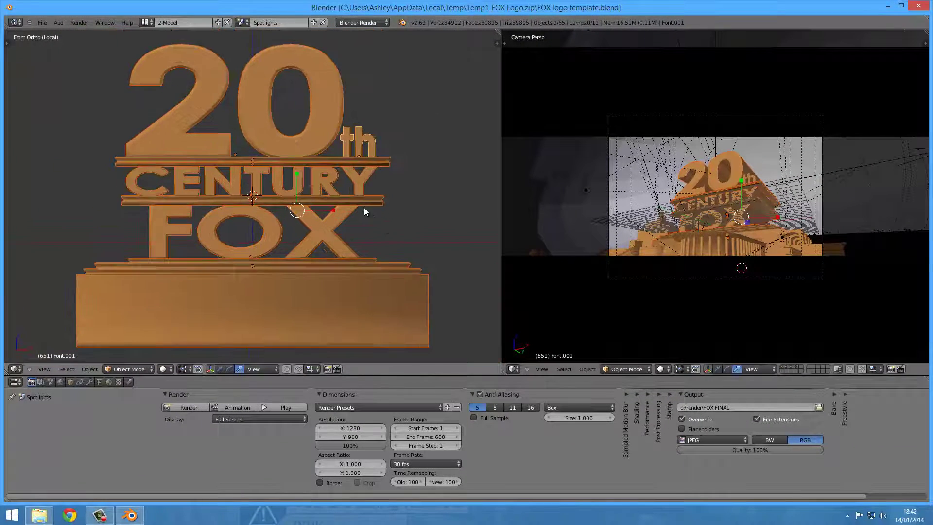
right_click(192, 120)
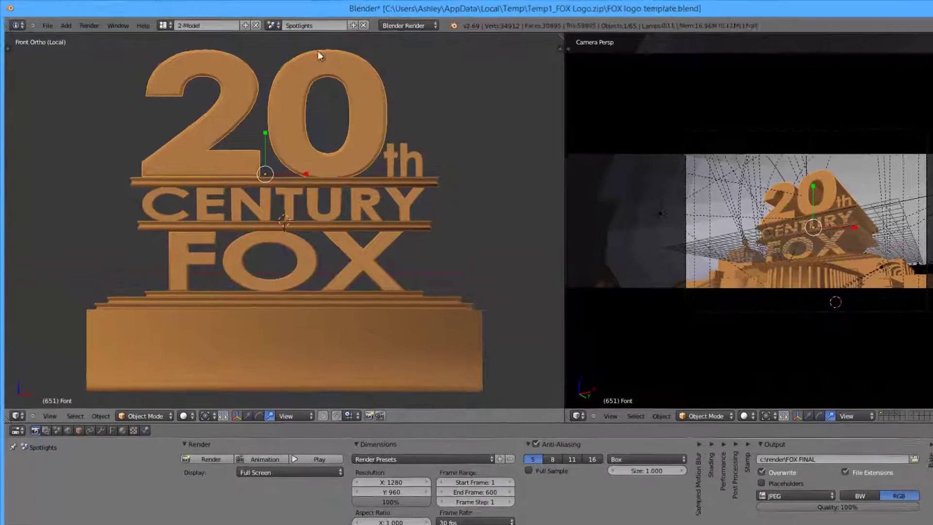
scroll(658, 175, up, 3)
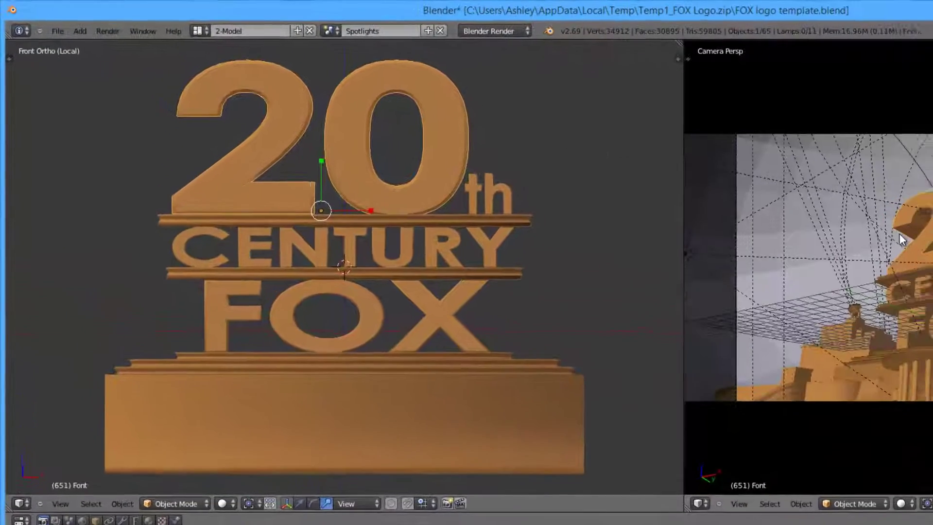
key(x)
click(440, 152)
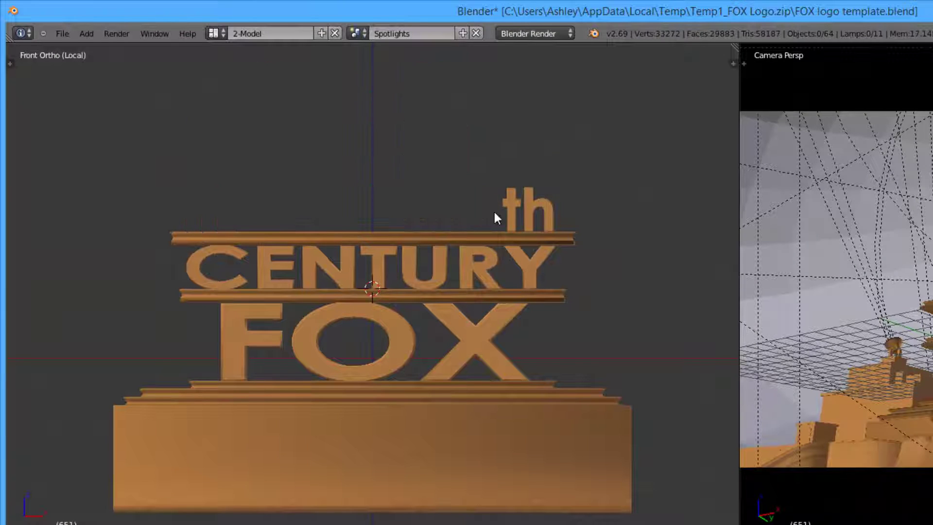
Step: Retype the small th text to read 'Fellowslothb'
right_click(511, 212)
key(Tab)
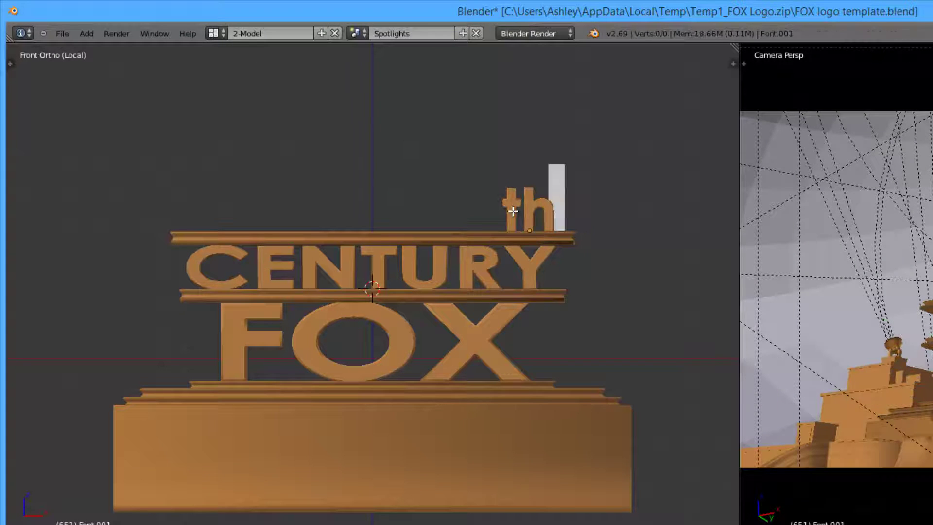
key(BackSpace)
key(BackSpace)
text(Face)
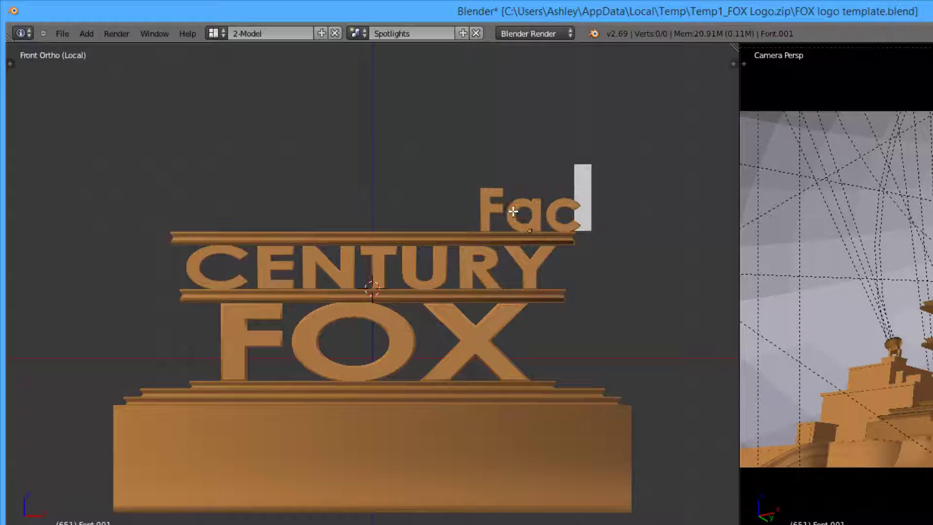
key(BackSpace)
key(BackSpace)
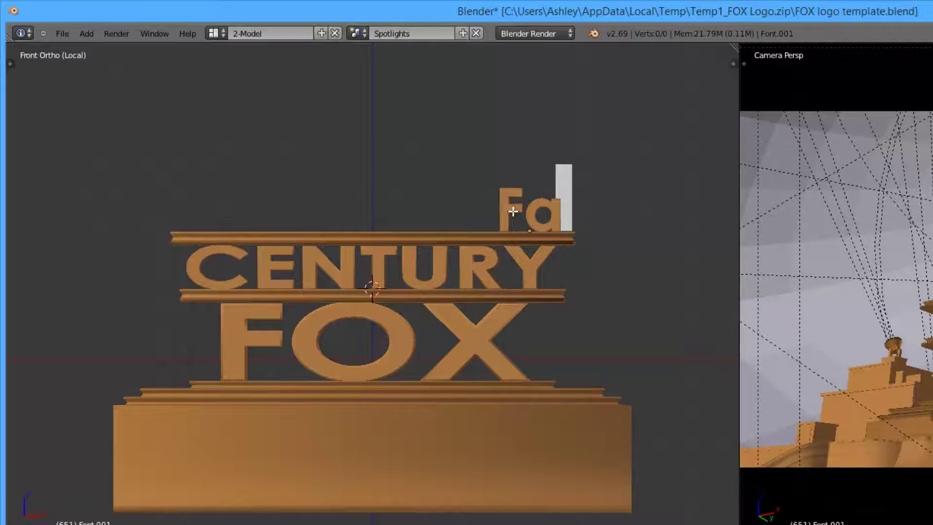
key(BackSpace)
text(ellow)
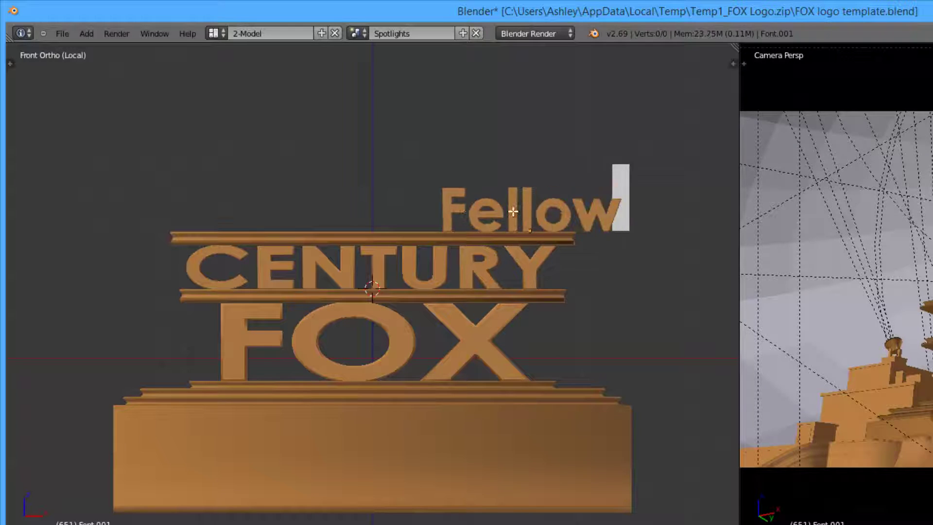
text(slothb)
key(Tab)
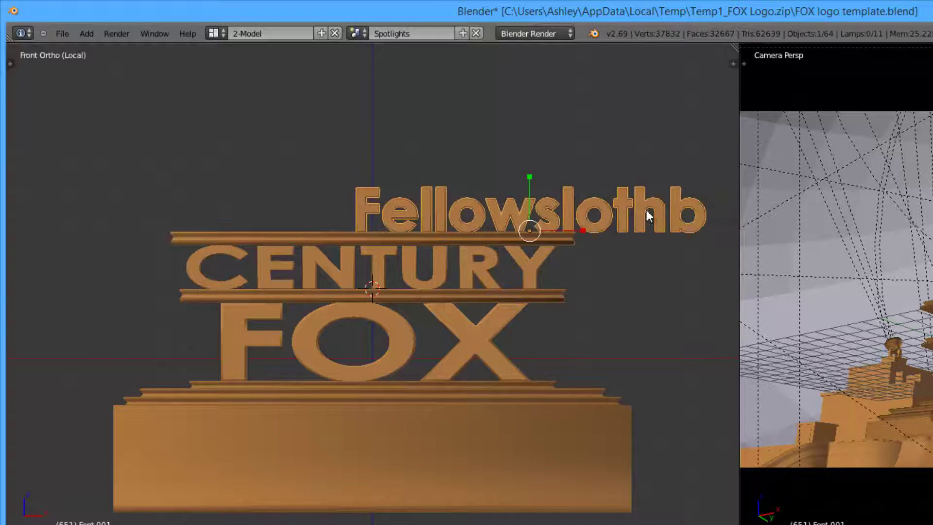
key(super+Up)
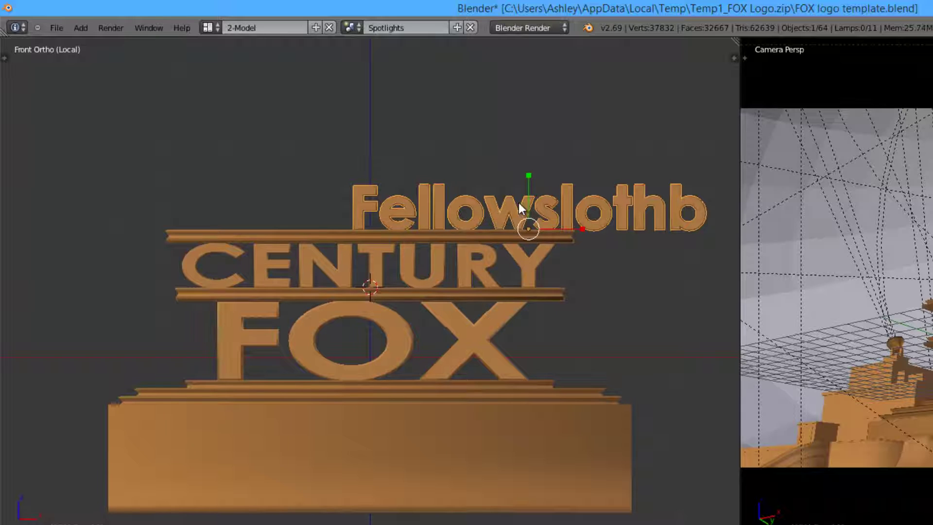
Step: Slide Fellowslothb along X so it is centred above the top bar
key(g)
key(x)
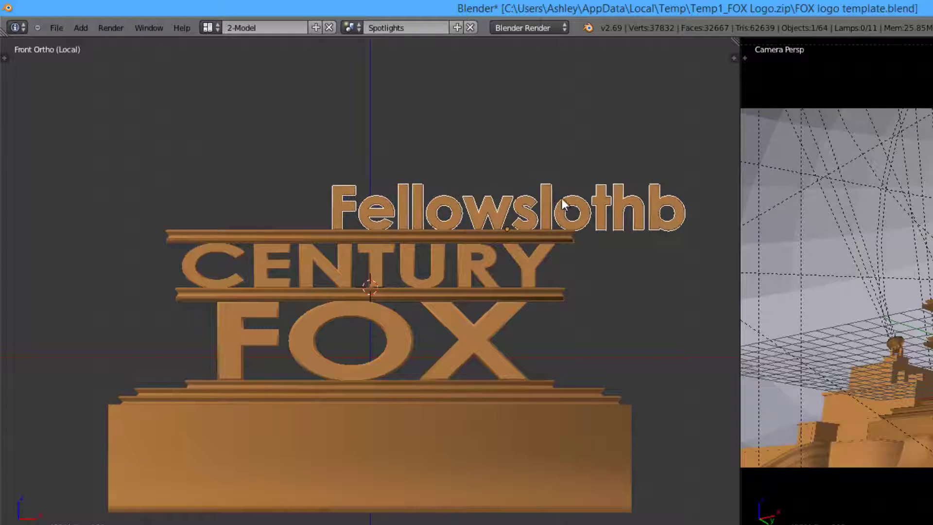
click(425, 206)
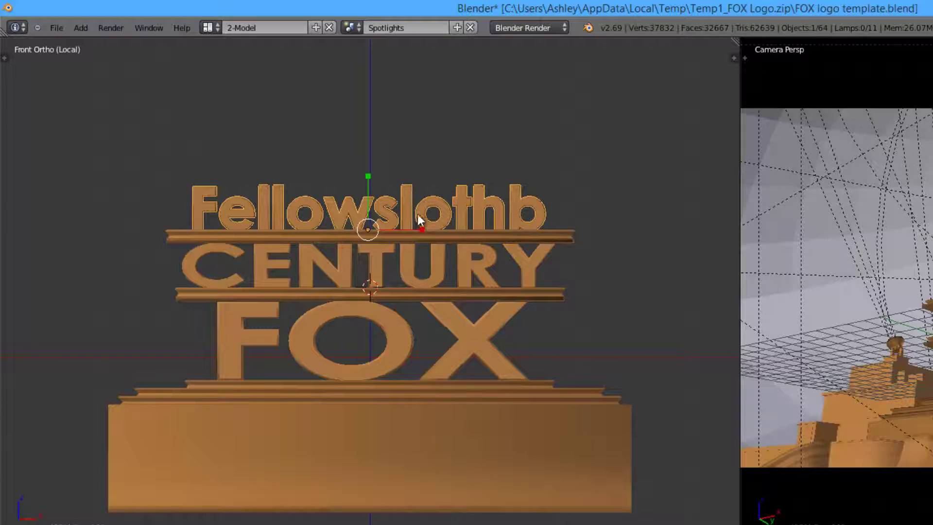
Step: Retype the CENTURY text as 'Productions'
right_click(375, 270)
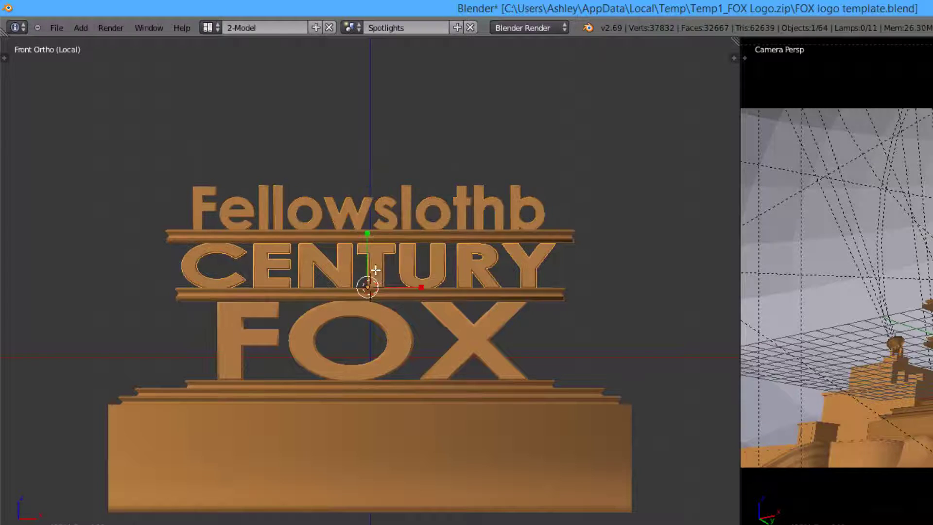
key(Tab)
key(BackSpace)
key(BackSpace)
key(BackSpace)
key(BackSpace)
key(BackSpace)
key(BackSpace)
key(BackSpace)
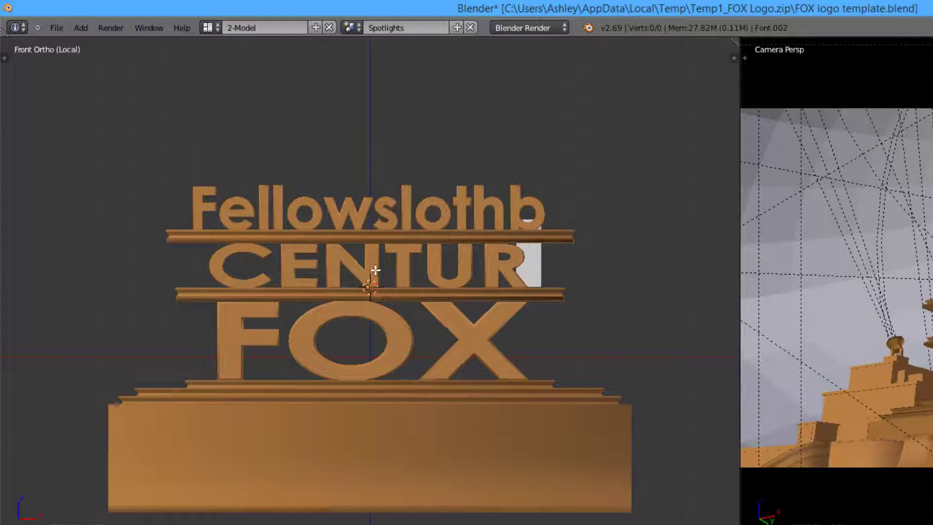
text(Producstion)
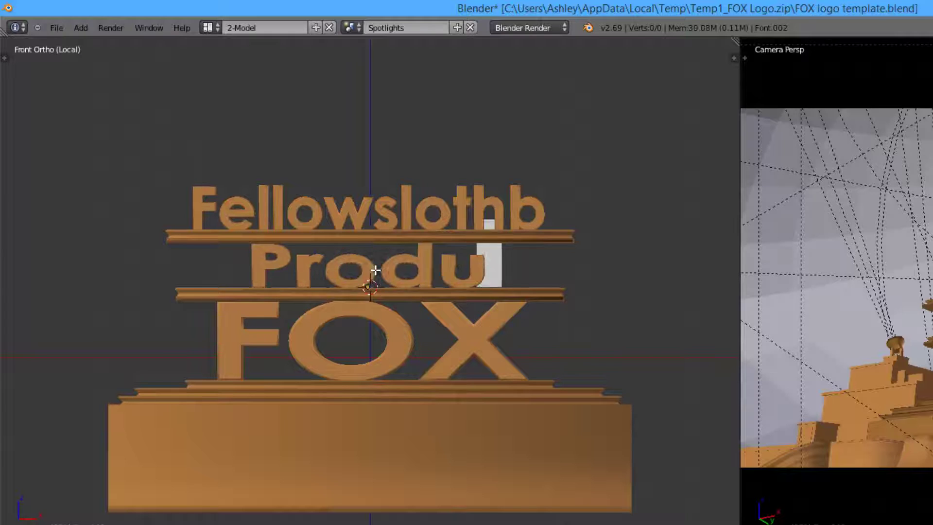
key(BackSpace)
key(BackSpace)
key(BackSpace)
key(BackSpace)
key(BackSpace)
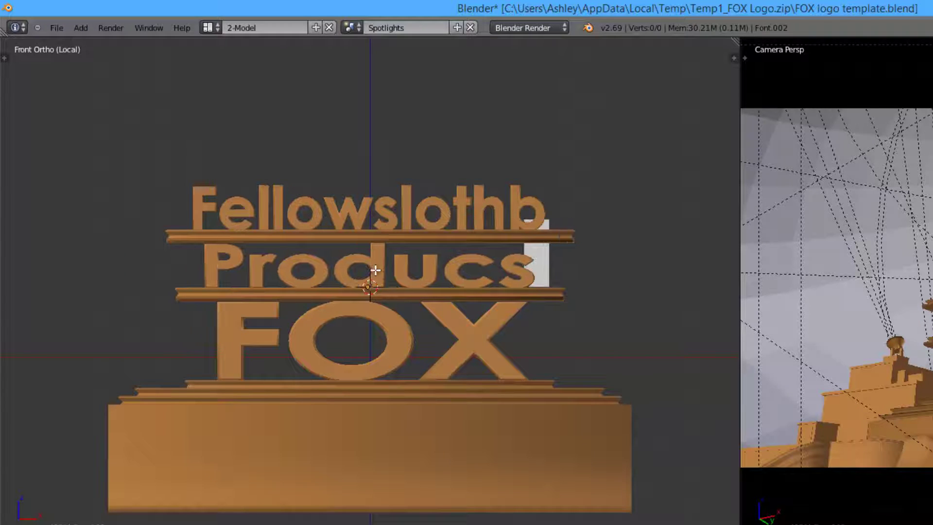
text(tions)
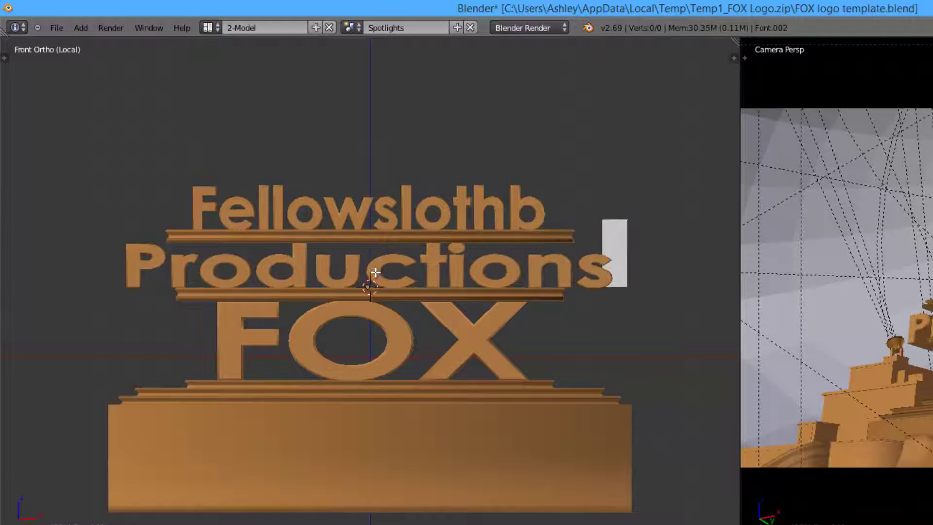
key(Tab)
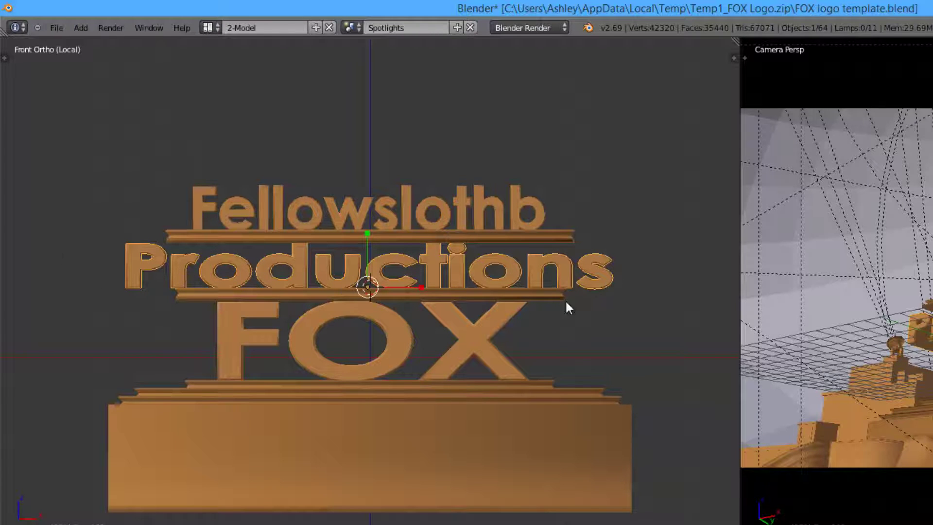
Step: Retype the FOX text as '2014', then select the Productions text
right_click(488, 343)
key(Tab)
key(BackSpace)
key(BackSpace)
key(BackSpace)
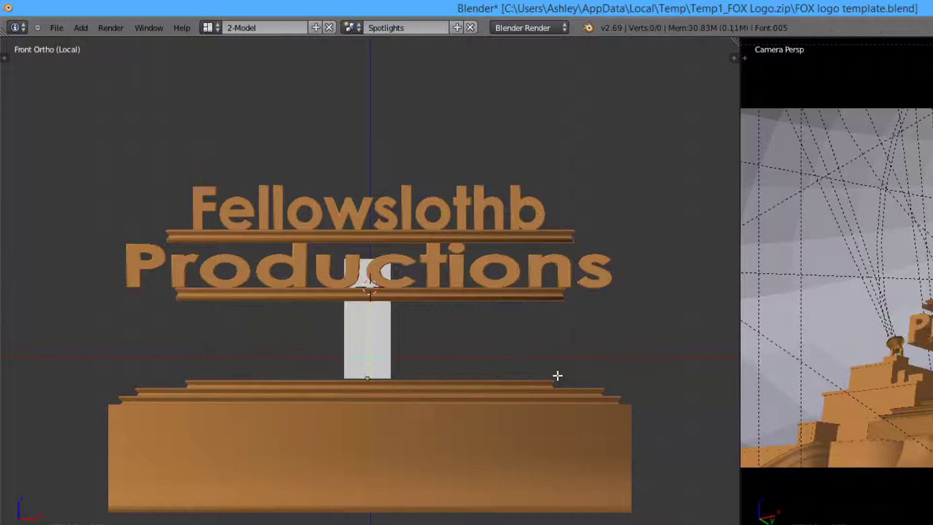
text(2014)
key(Tab)
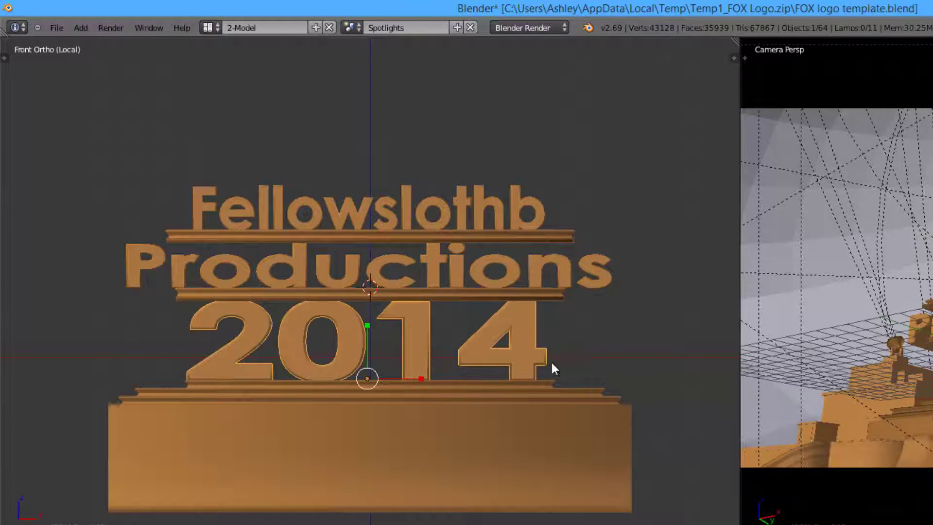
right_click(420, 267)
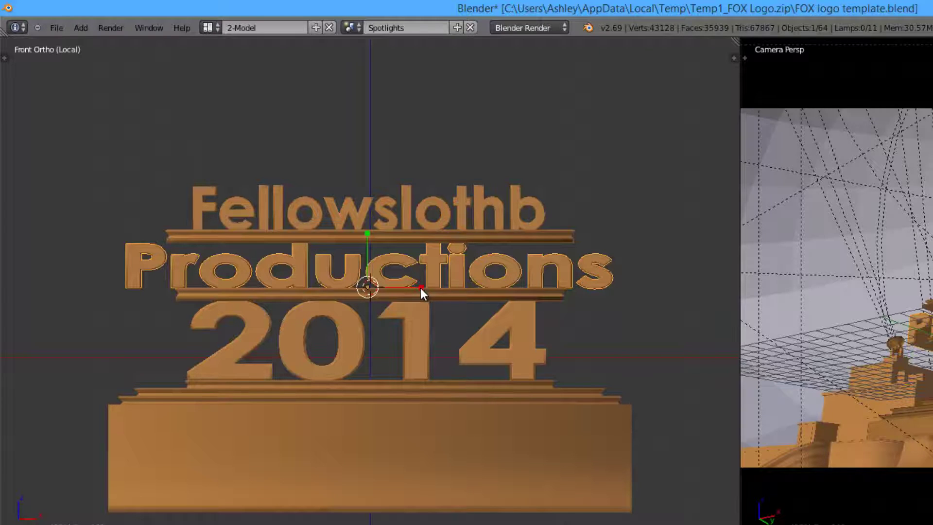
Step: Narrow the Productions text horizontally to fit between its bars
drag(421, 287, 410, 287)
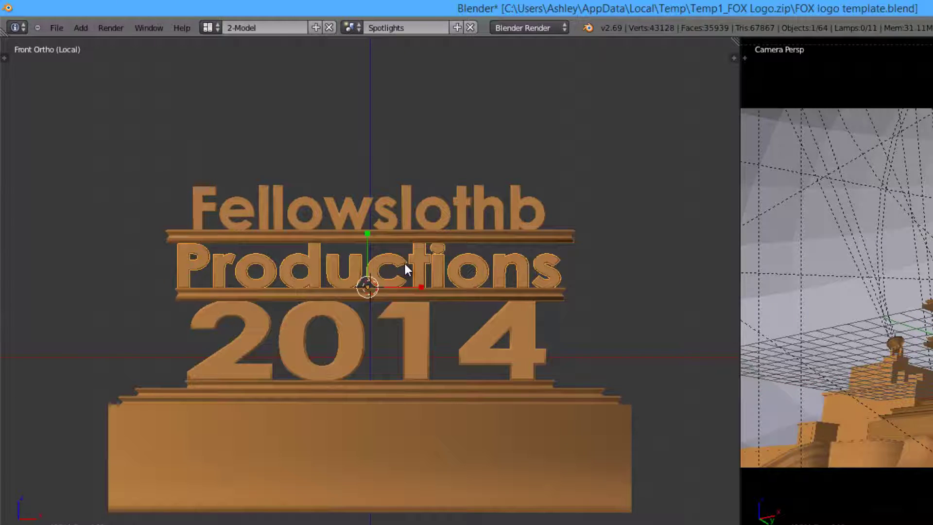
key(Tab)
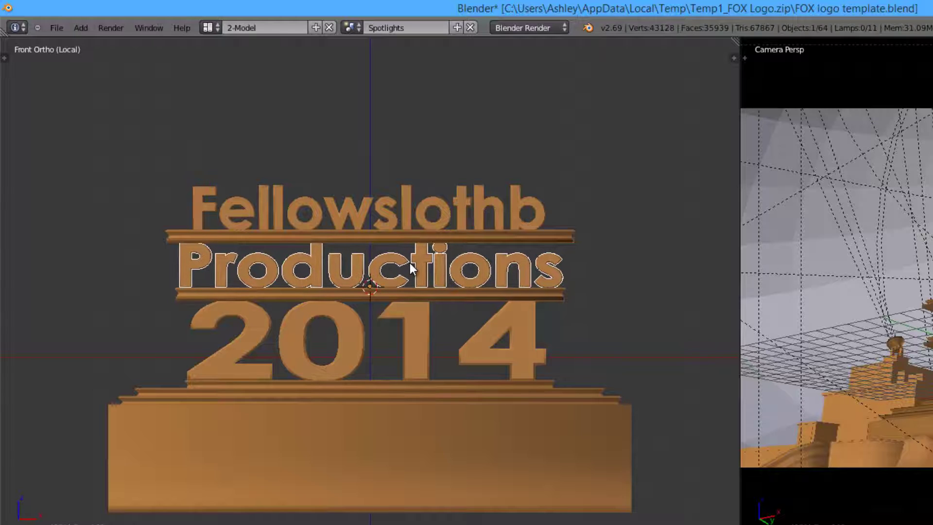
key(Tab)
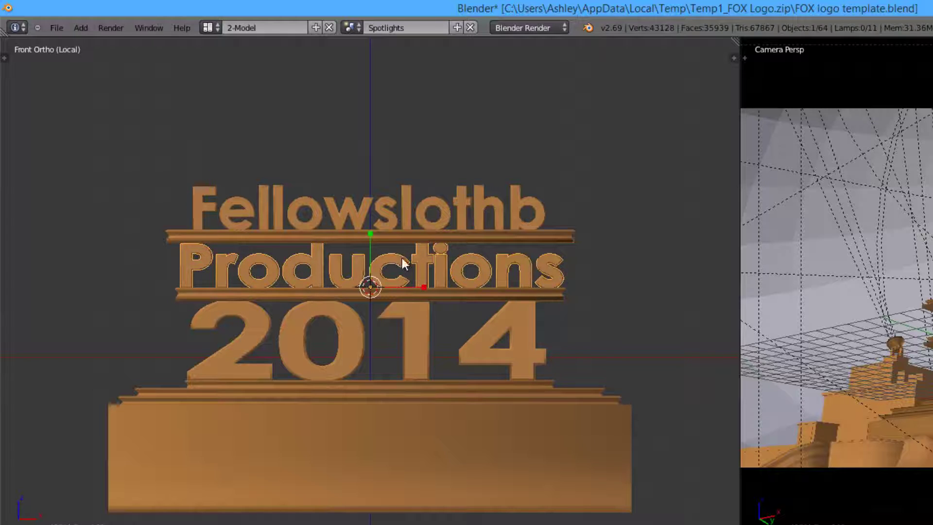
Step: Widen Fellowslothb along X to span the top bar and adjust its height
right_click(278, 206)
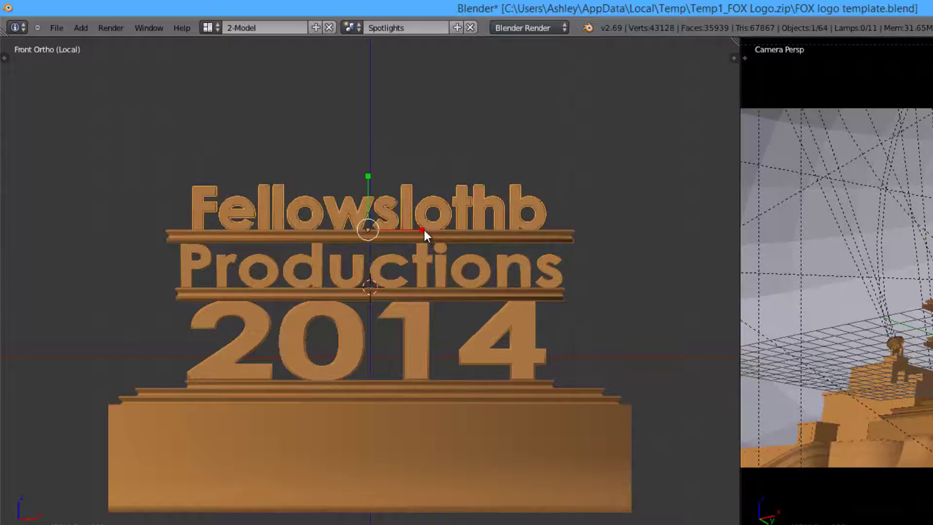
key(s)
key(x)
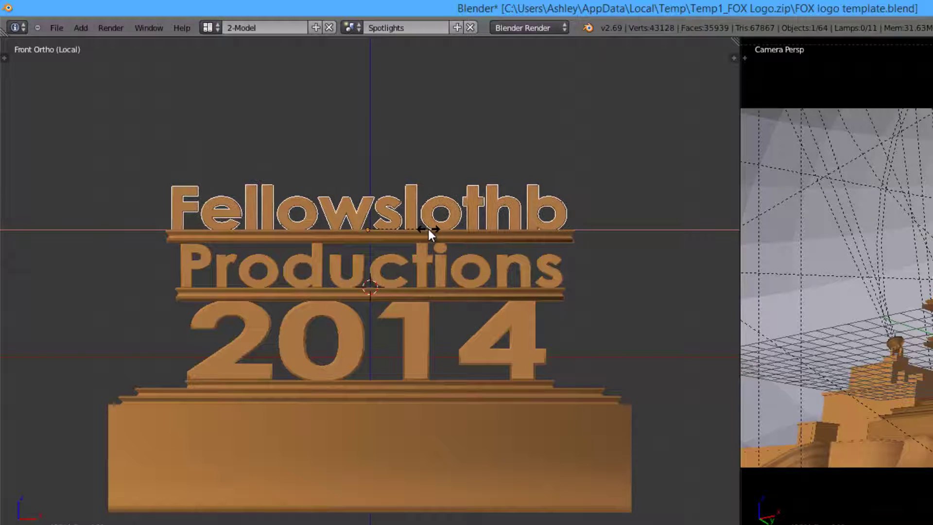
click(429, 229)
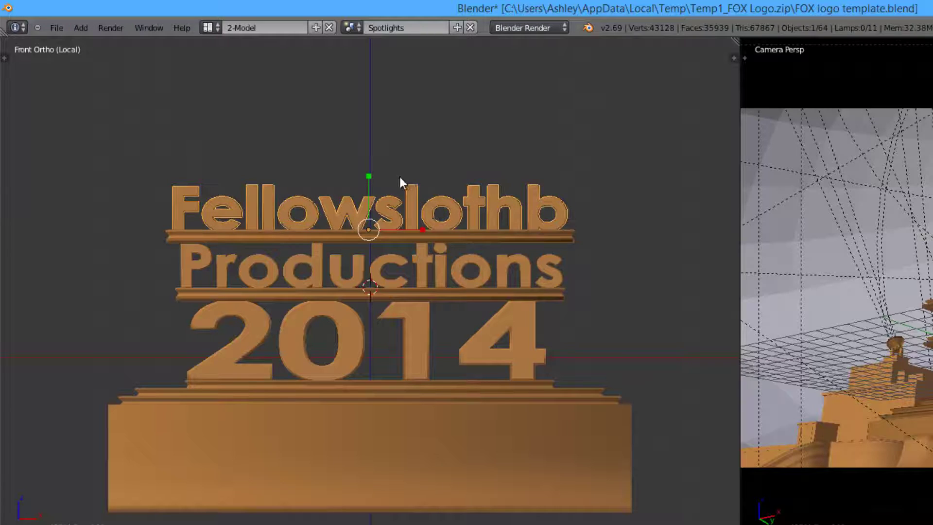
drag(369, 178, 368, 108)
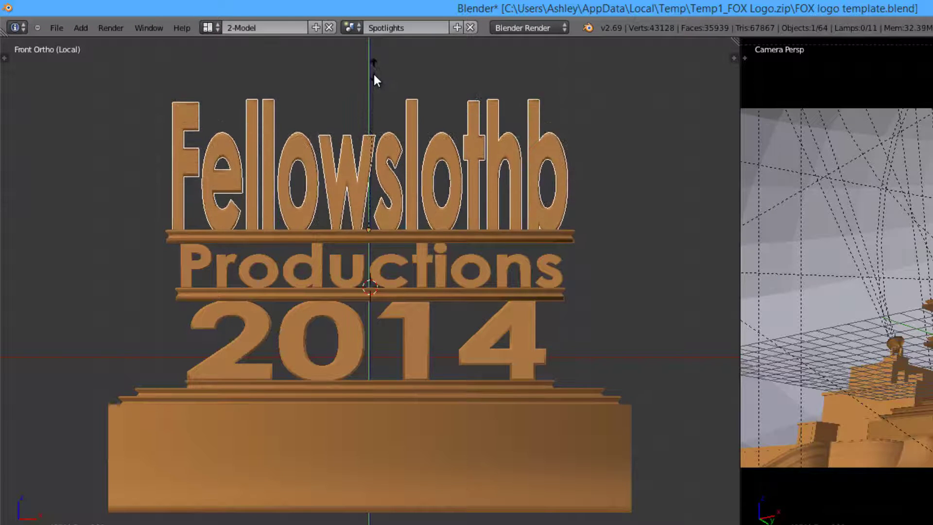
drag(373, 74, 371, 154)
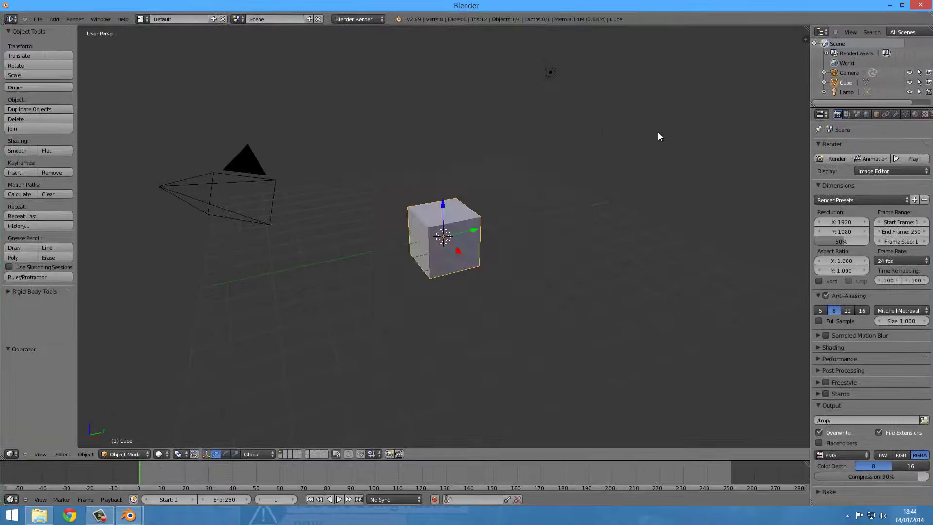
Step: Orbit the view around the default cube scene
middle_drag(658, 132, 621, 164)
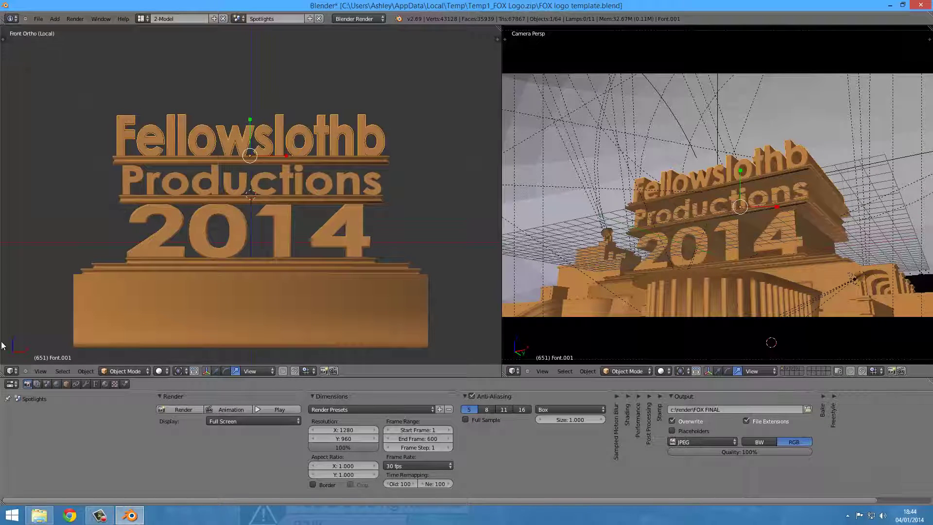
Step: Review the render layer, world, Sunset.jpg texture and font settings, then return to render settings
click(37, 383)
click(57, 384)
click(76, 384)
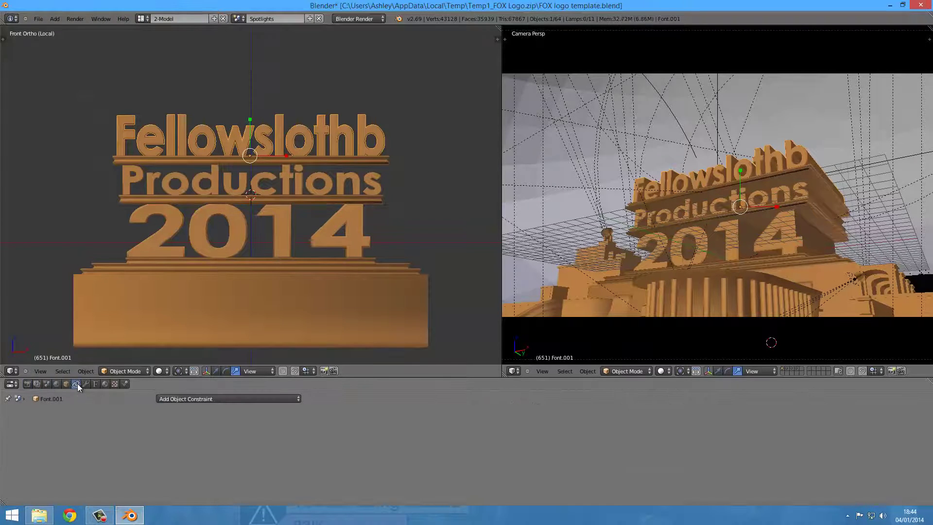
click(66, 384)
click(56, 384)
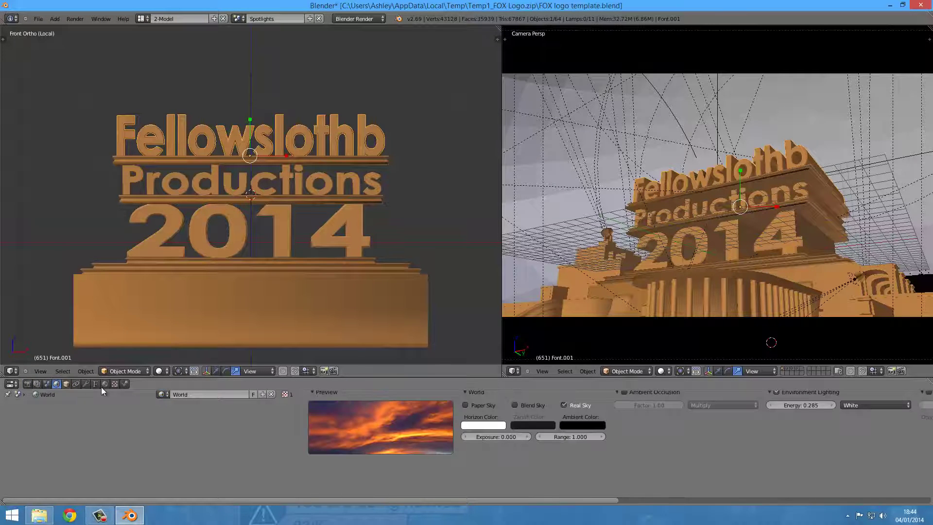
click(114, 384)
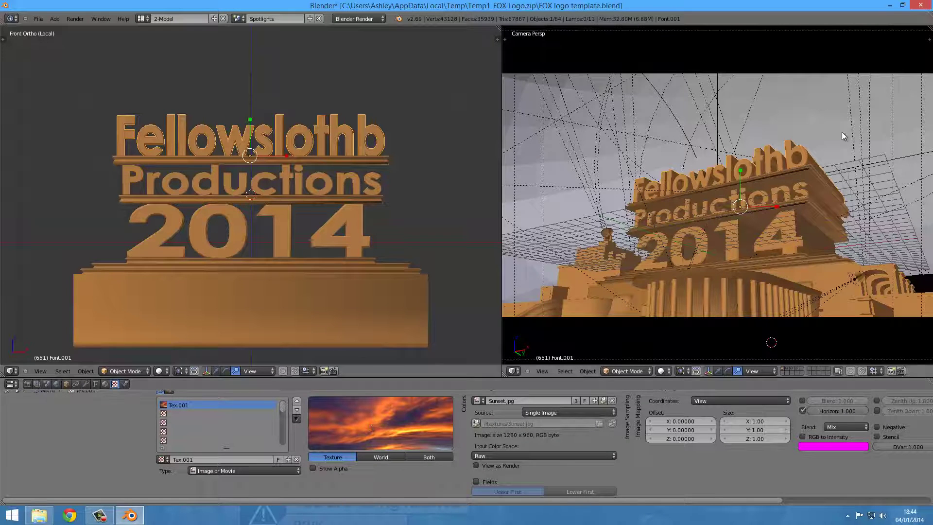
click(97, 384)
click(36, 384)
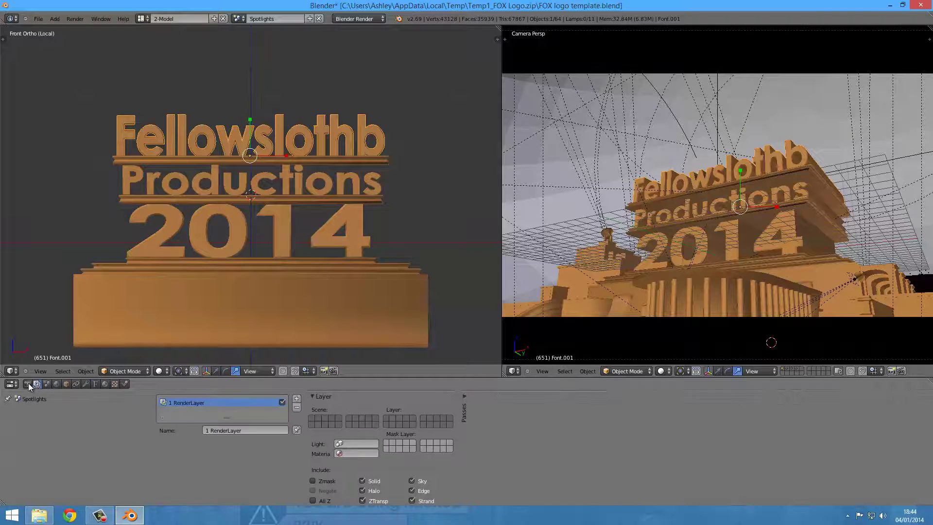
click(28, 384)
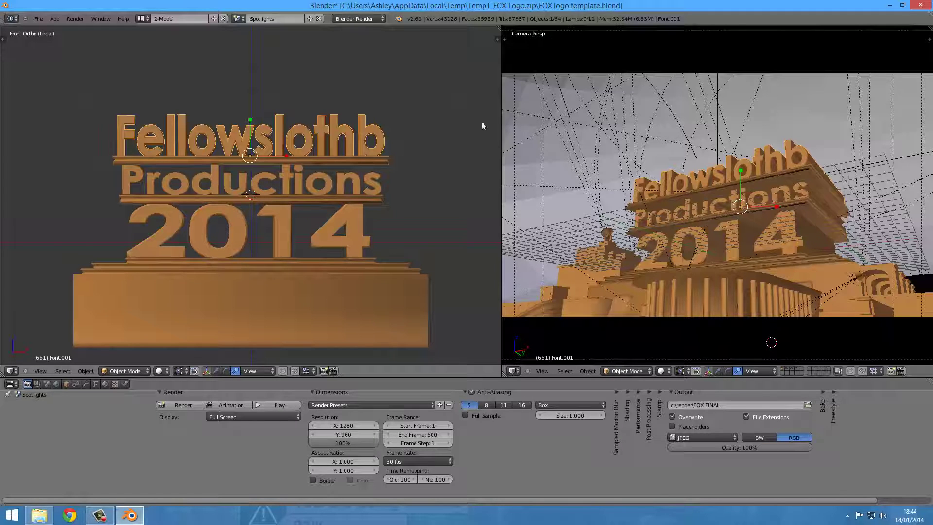
drag(502, 50, 539, 51)
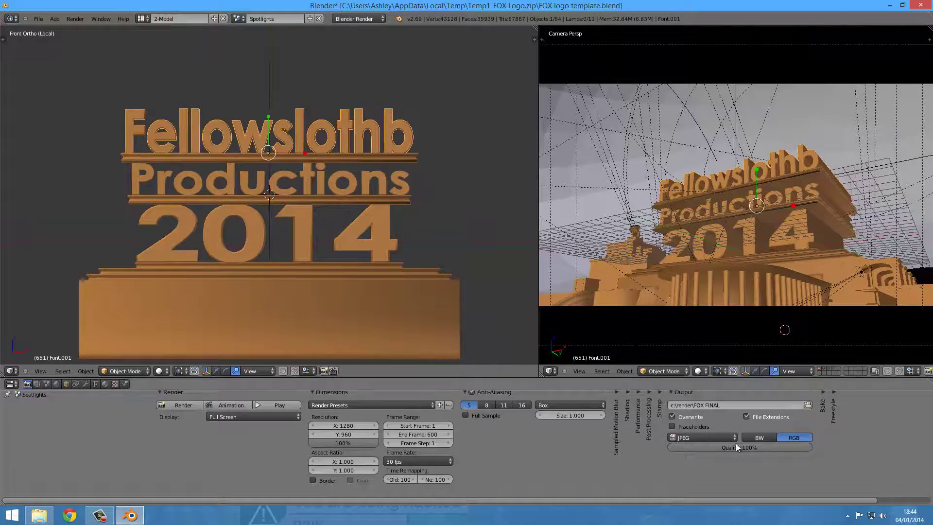
Step: Point the render output to the Documents folder with the file name 'Fox Logo'
click(807, 404)
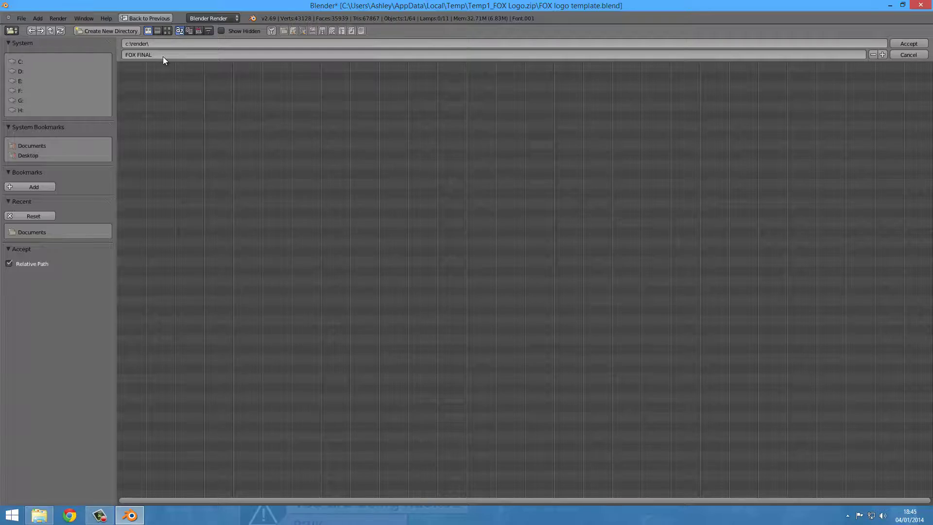
click(24, 62)
click(24, 71)
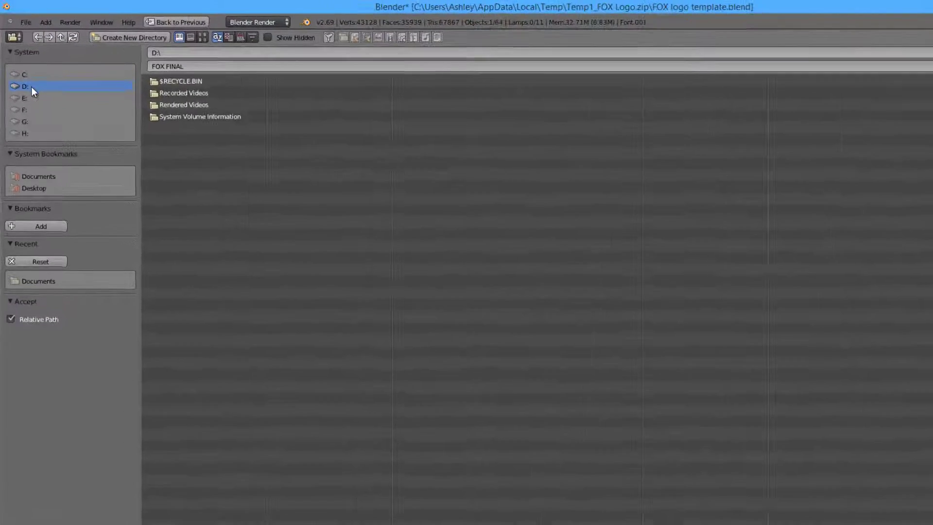
click(24, 81)
click(25, 91)
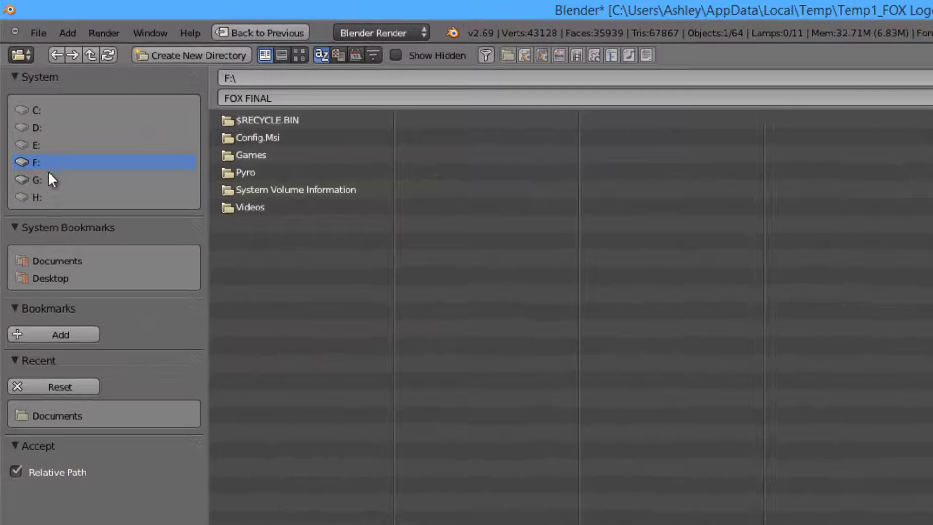
click(52, 192)
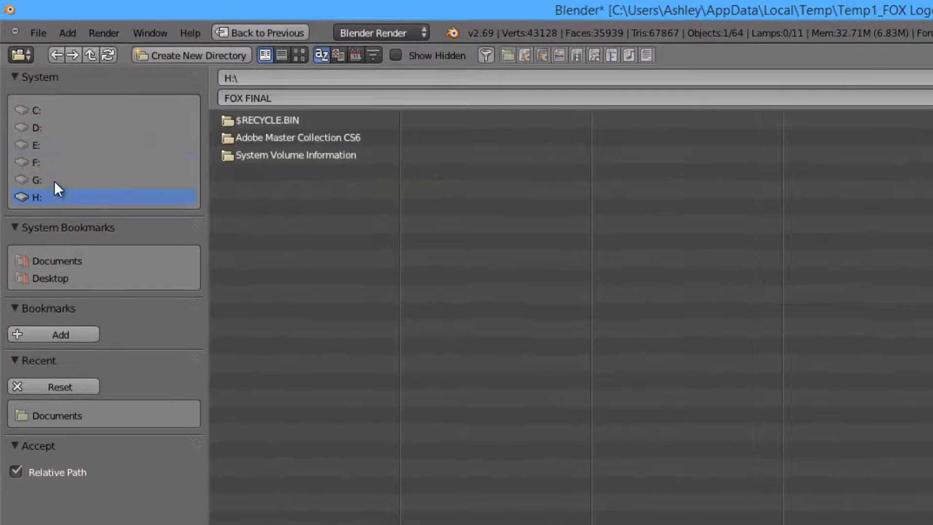
click(54, 180)
click(83, 265)
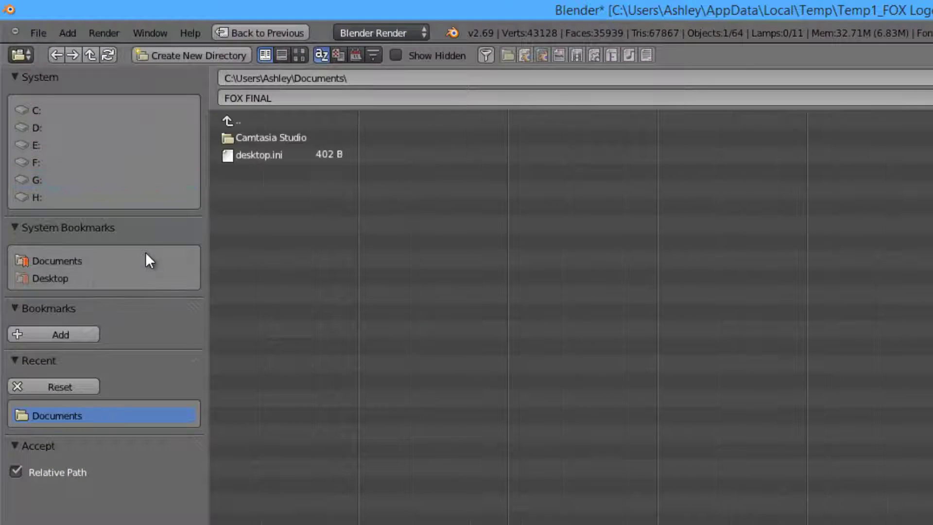
key(BackSpace)
text(Fox Logo)
key(Return)
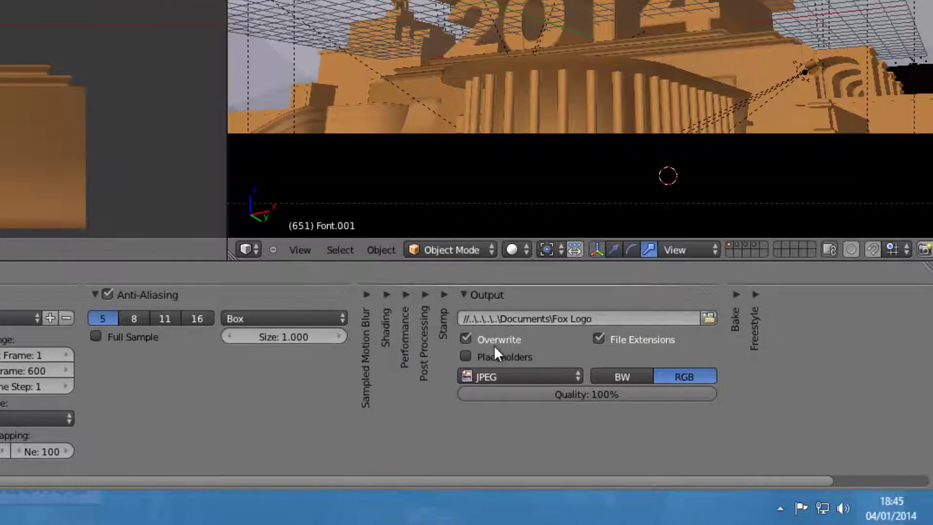
Step: Leave the output path unchanged and switch the output file format from JPEG to AVI Raw
click(500, 319)
click(502, 318)
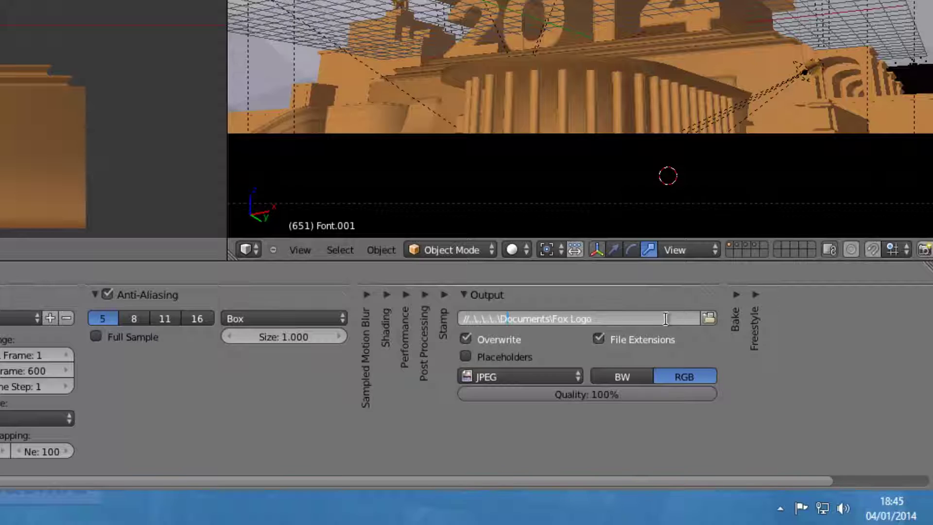
click(709, 318)
click(709, 319)
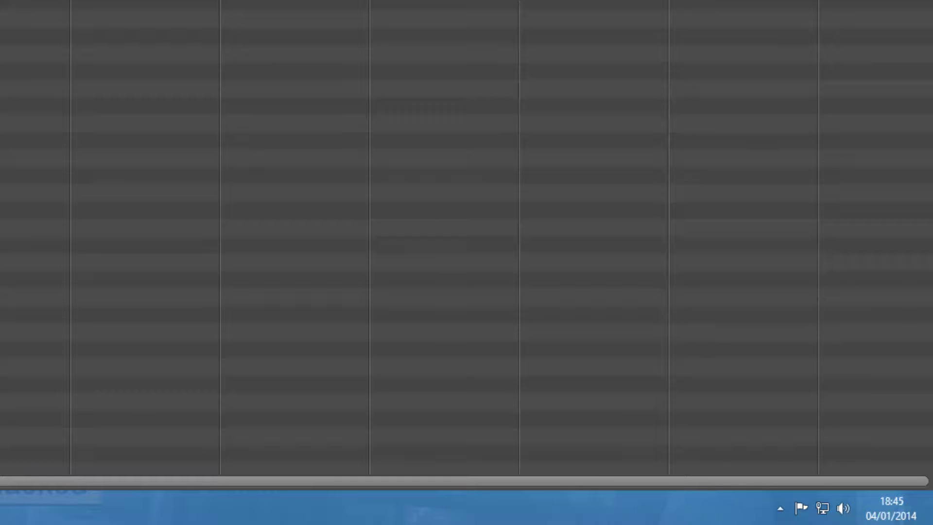
key(Escape)
scroll(554, 350, up, 4)
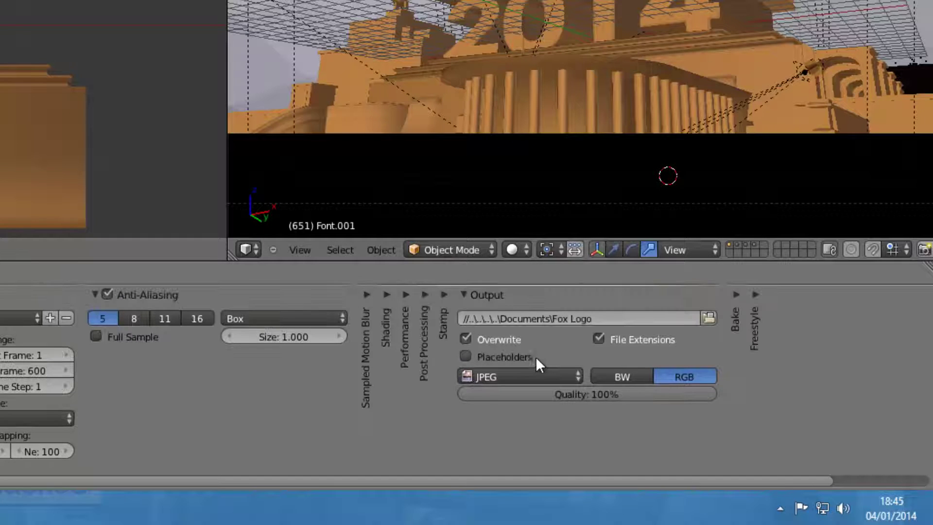
click(495, 378)
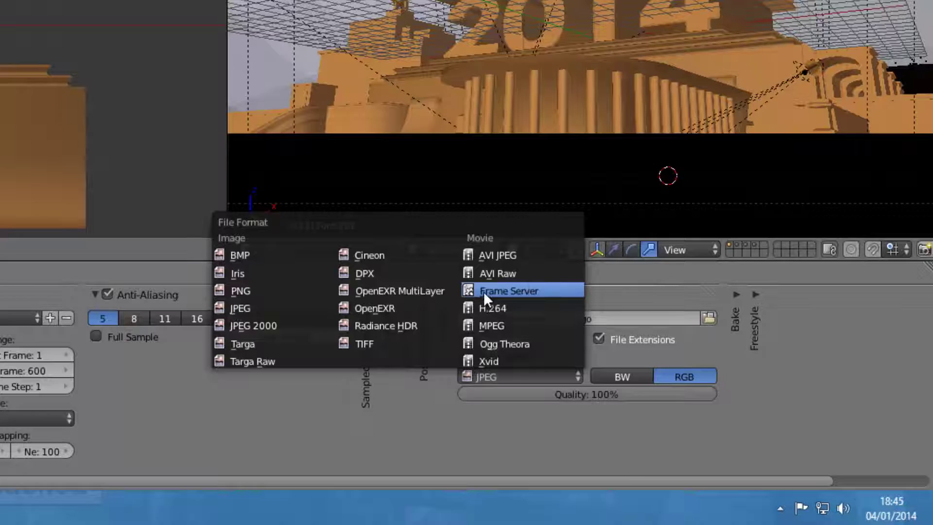
click(516, 274)
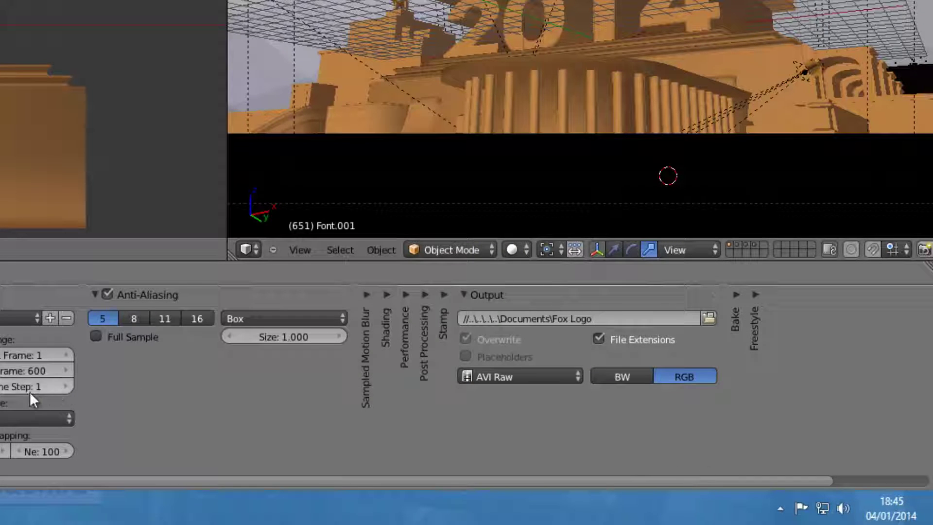
Step: Enter 1920 for Resolution X and 1080 for Resolution Y in the Dimensions panel
click(179, 355)
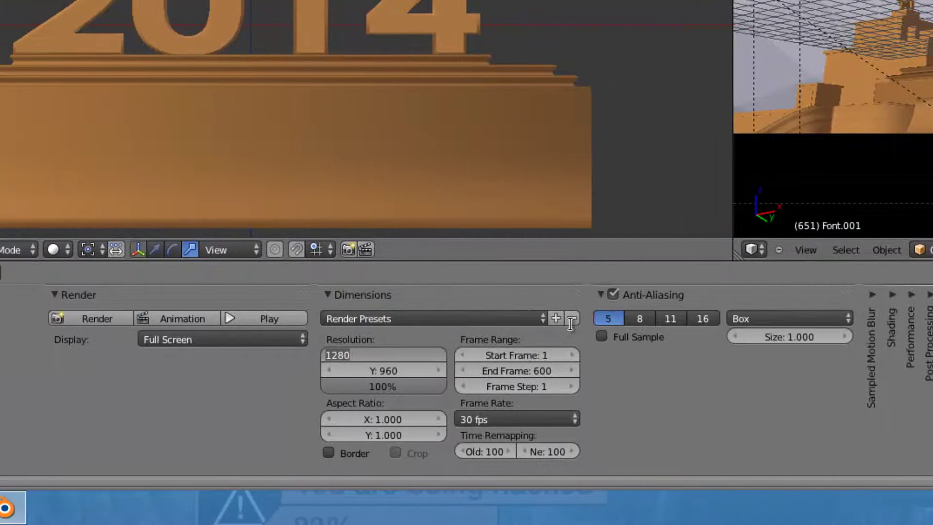
text(1920)
key(Tab)
text(108)
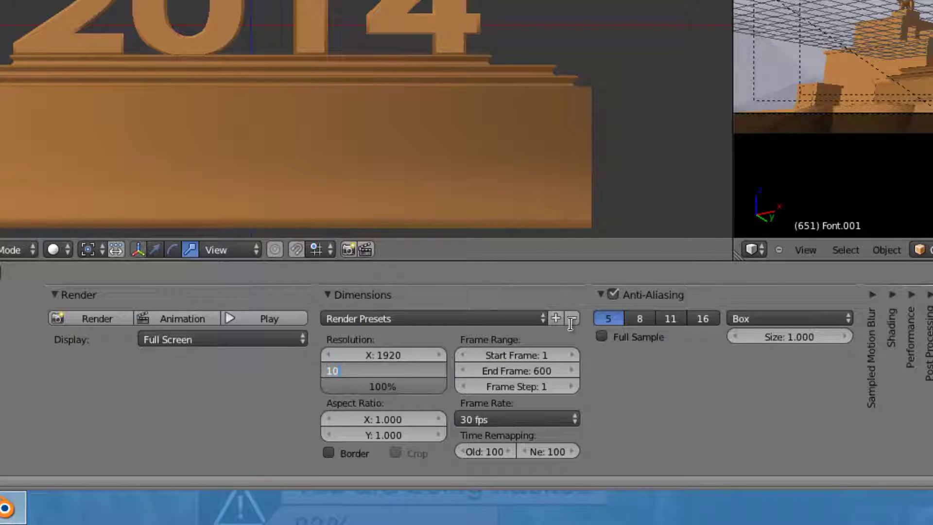
text(0)
key(Return)
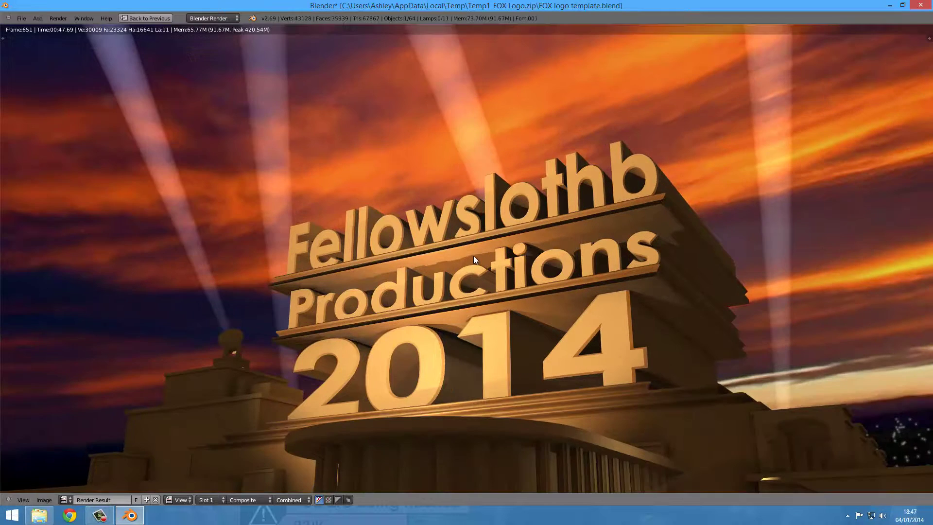
Step: Zoom in and out on the frame 651 render result to inspect the logo
scroll(474, 258, down, 1)
scroll(474, 257, up, 1)
scroll(424, 267, down, 1)
scroll(393, 285, up, 1)
scroll(408, 295, down, 1)
scroll(408, 295, up, 1)
scroll(408, 296, down, 1)
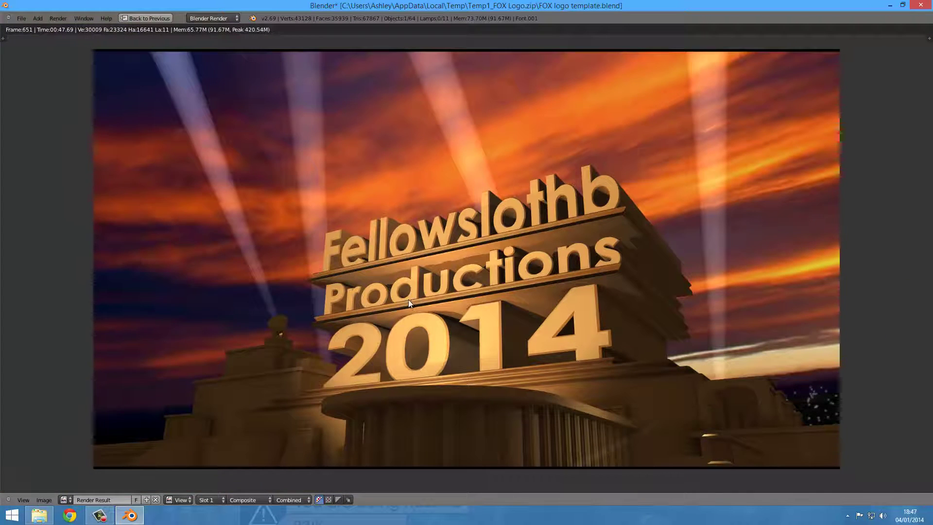
Step: Return to the model layout and start rendering the full logo animation
click(136, 18)
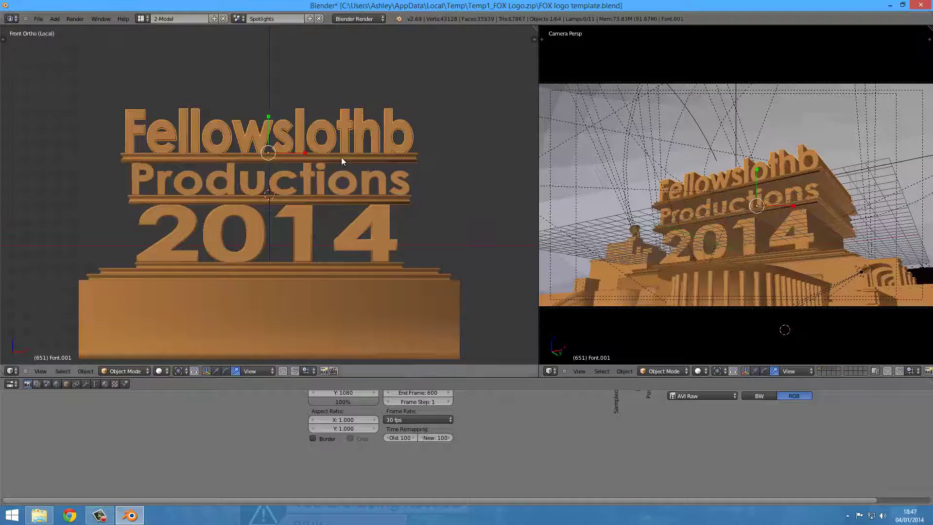
scroll(422, 409, up, 2)
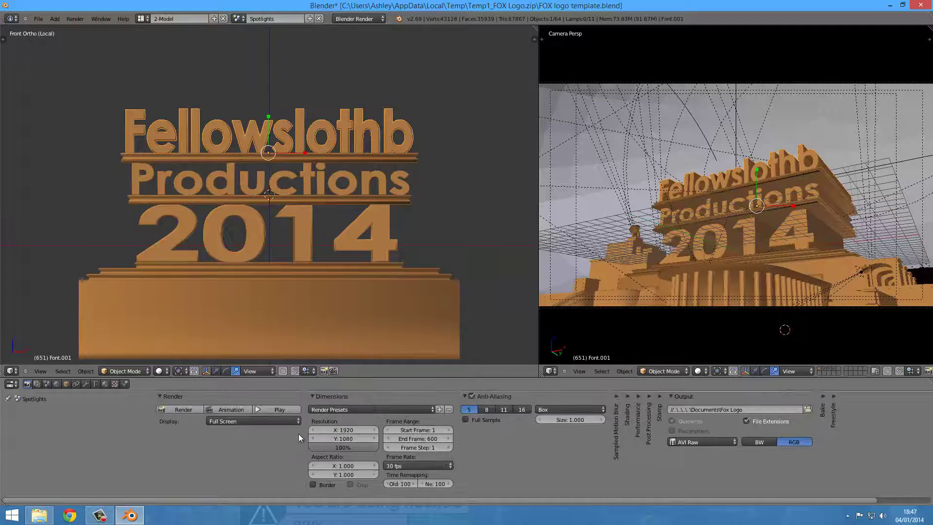
click(232, 410)
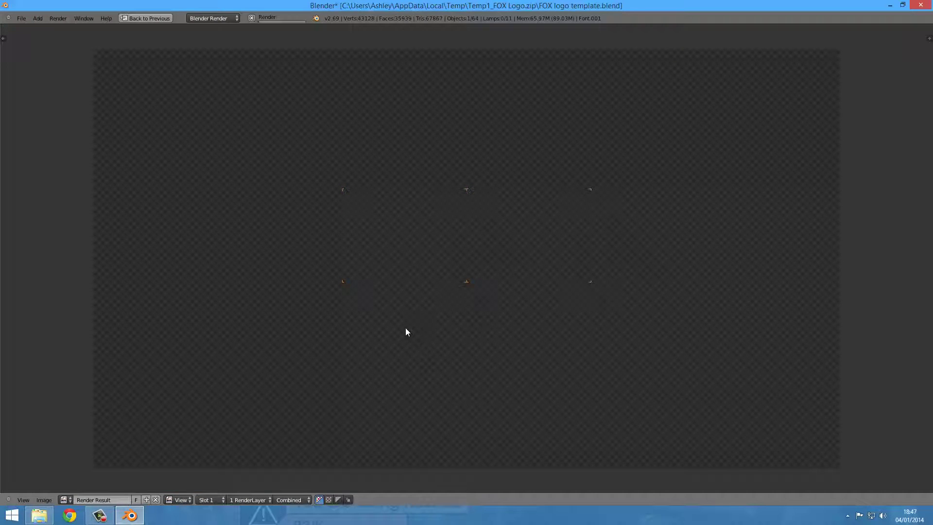